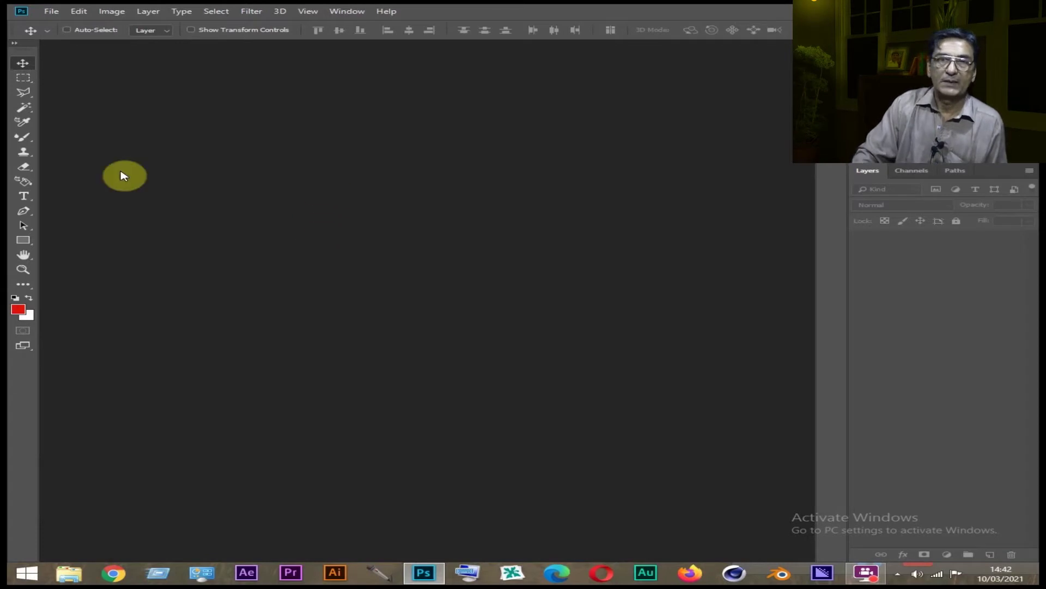
Create a new 1280×720 px white document from the Custom preset and fit it on screen.
click(51, 11)
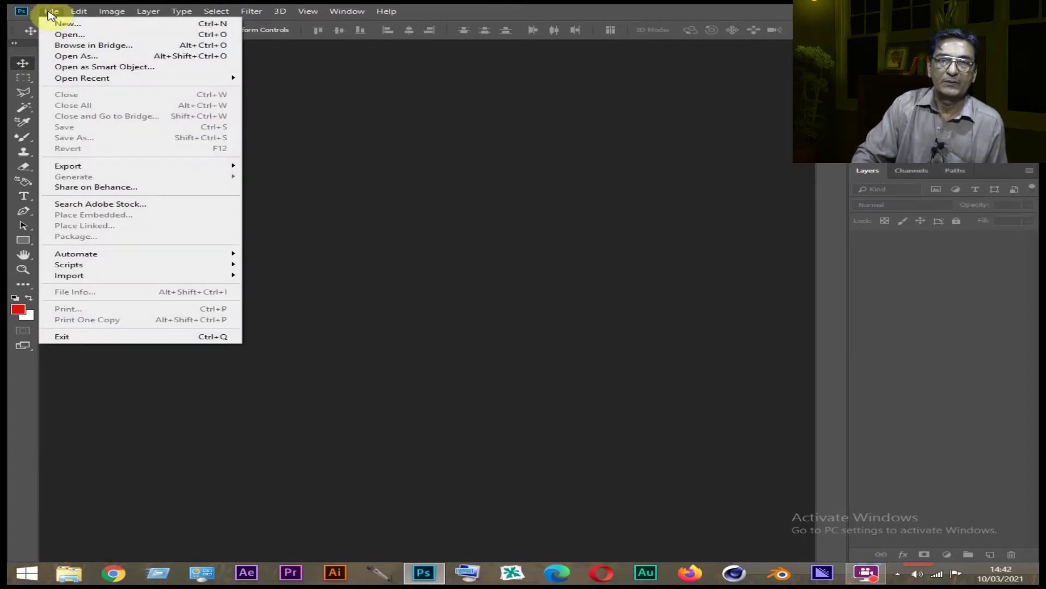
click(64, 24)
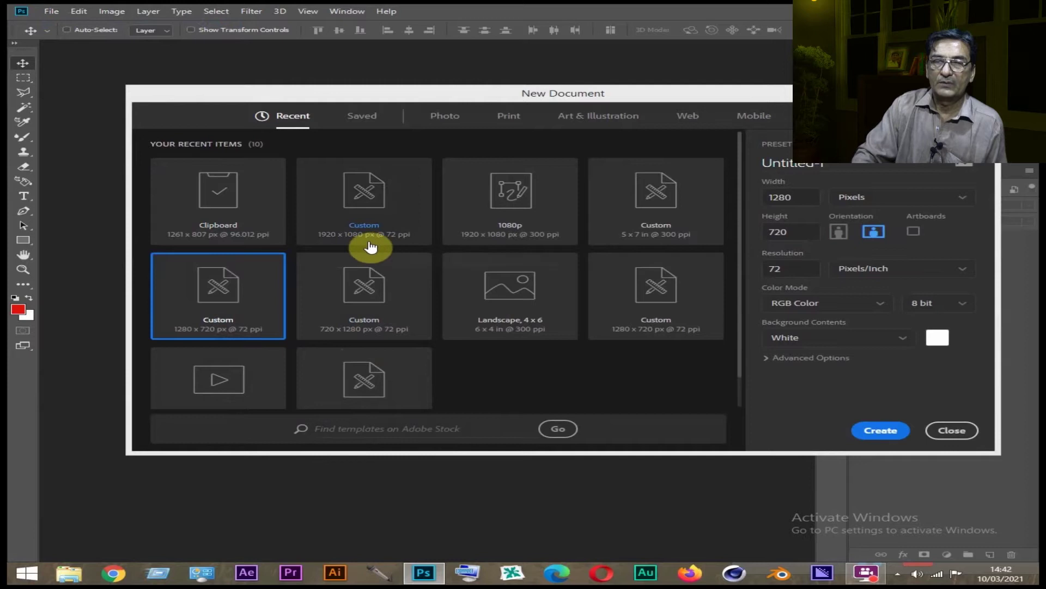
click(371, 247)
click(880, 430)
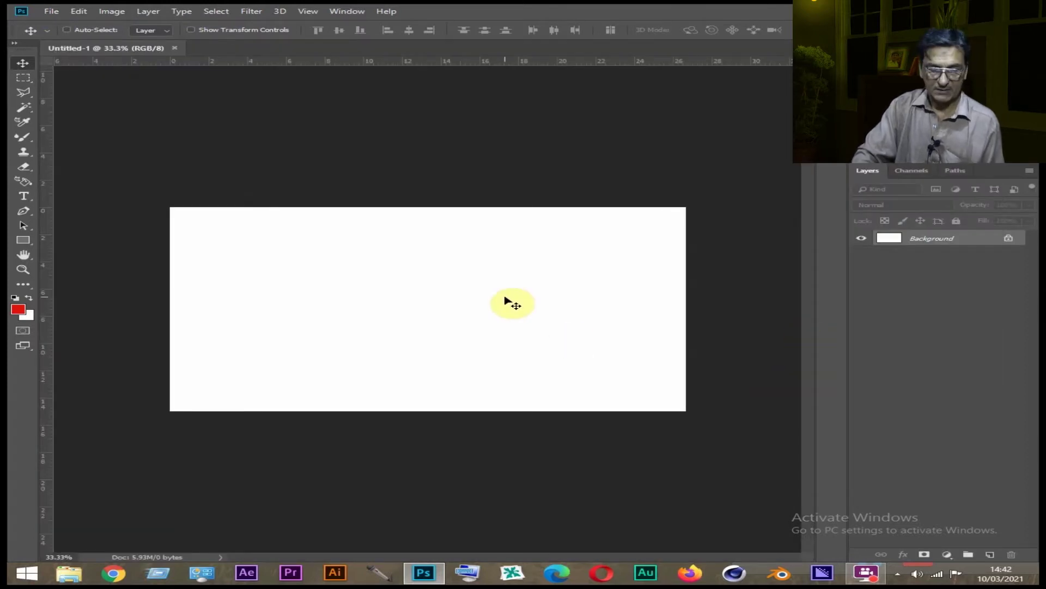
key(ctrl+0)
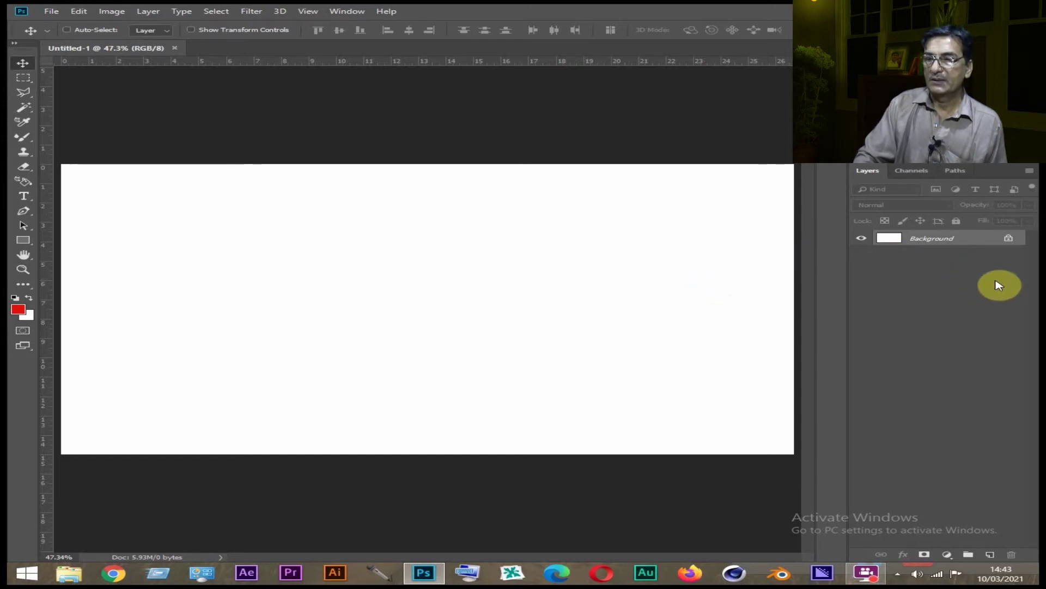
Convert the locked Background into an editable regular layer named Layer 0.
double_click(987, 242)
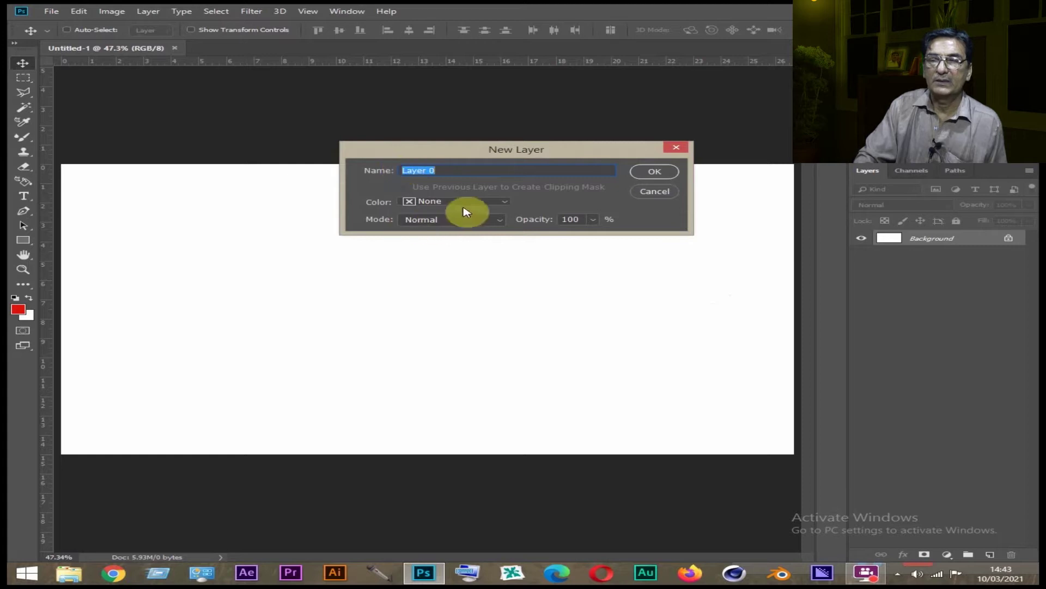
click(655, 173)
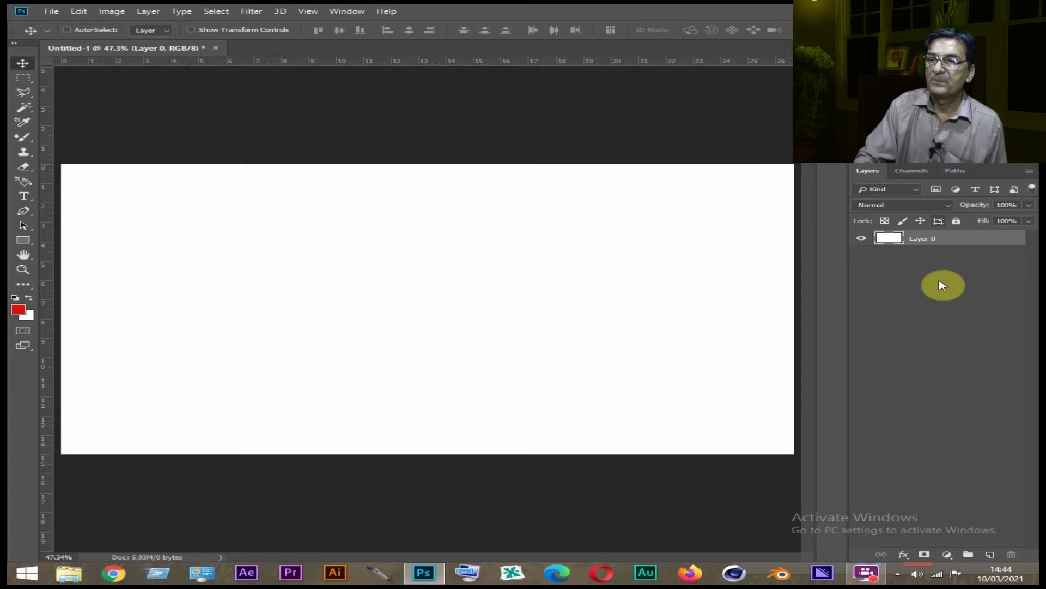
click(1030, 207)
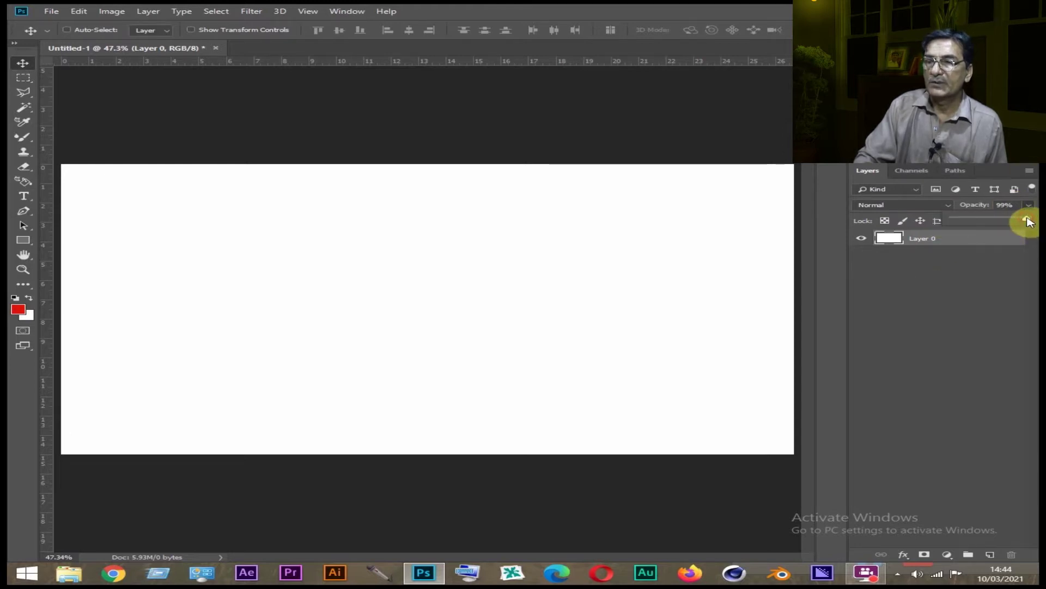
drag(1027, 220, 964, 219)
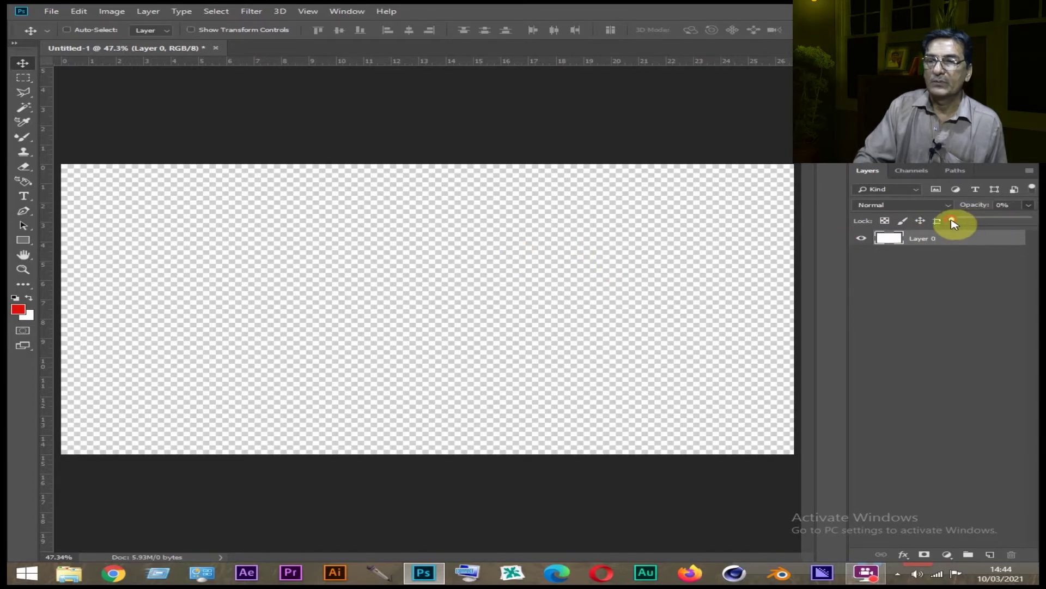
drag(860, 227, 1035, 221)
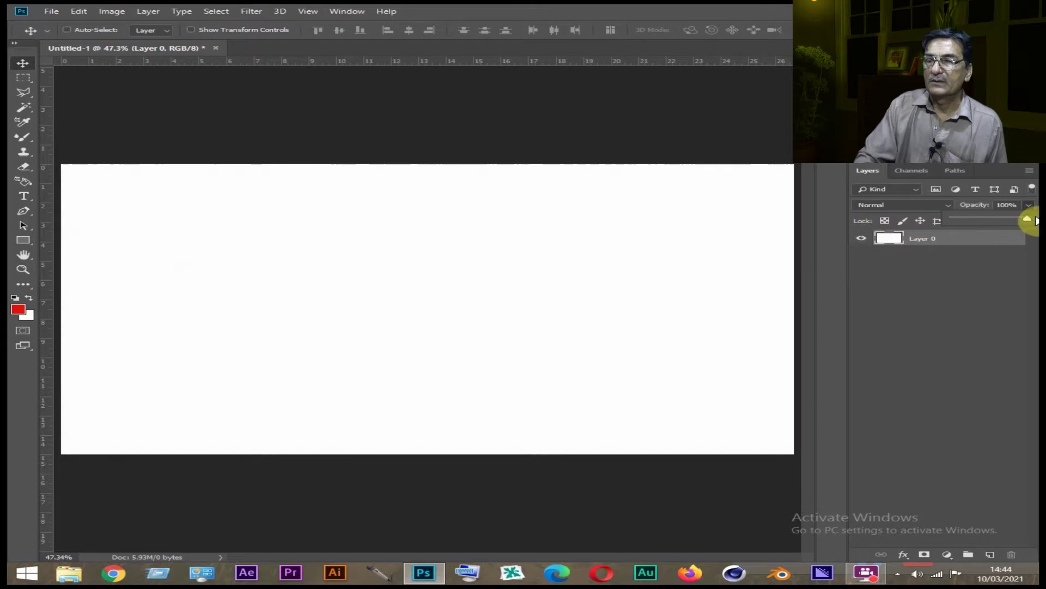
click(924, 290)
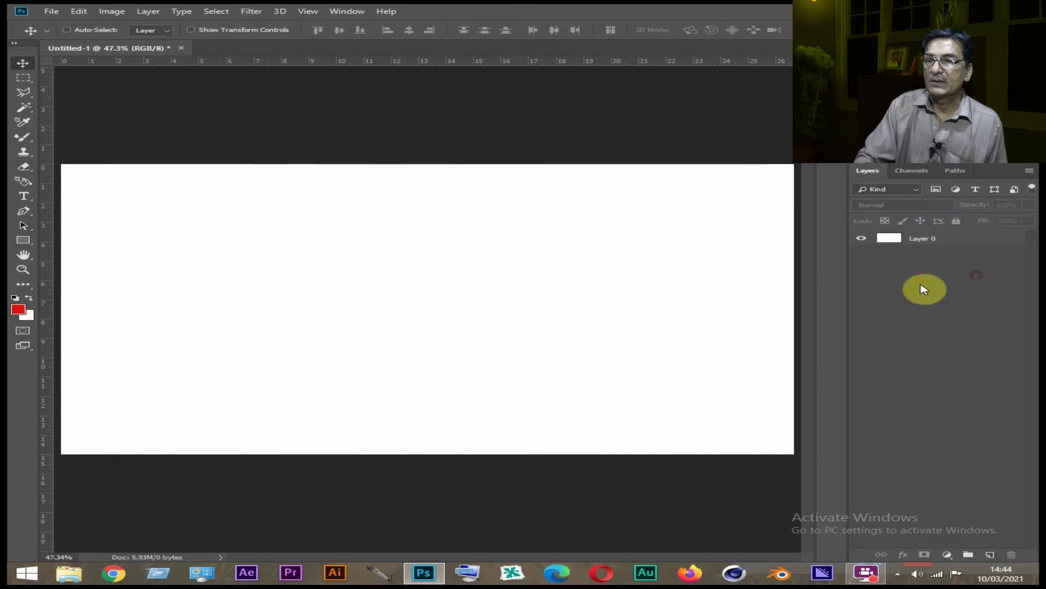
click(981, 239)
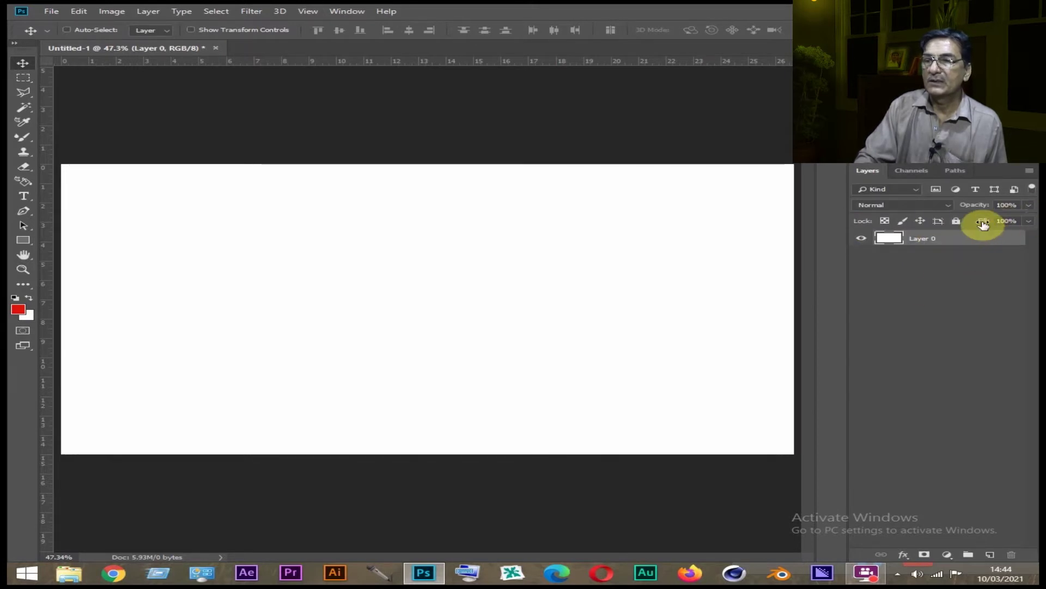
click(1028, 221)
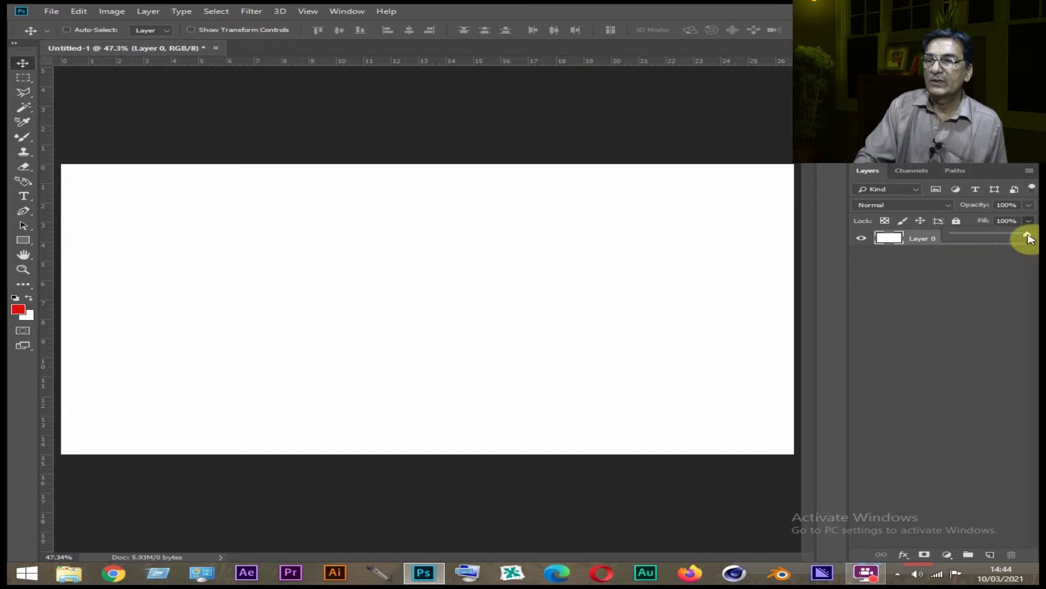
mouse_move(1027, 239)
mouse_down()
mouse_move(969, 238)
mouse_move(1015, 238)
mouse_up()
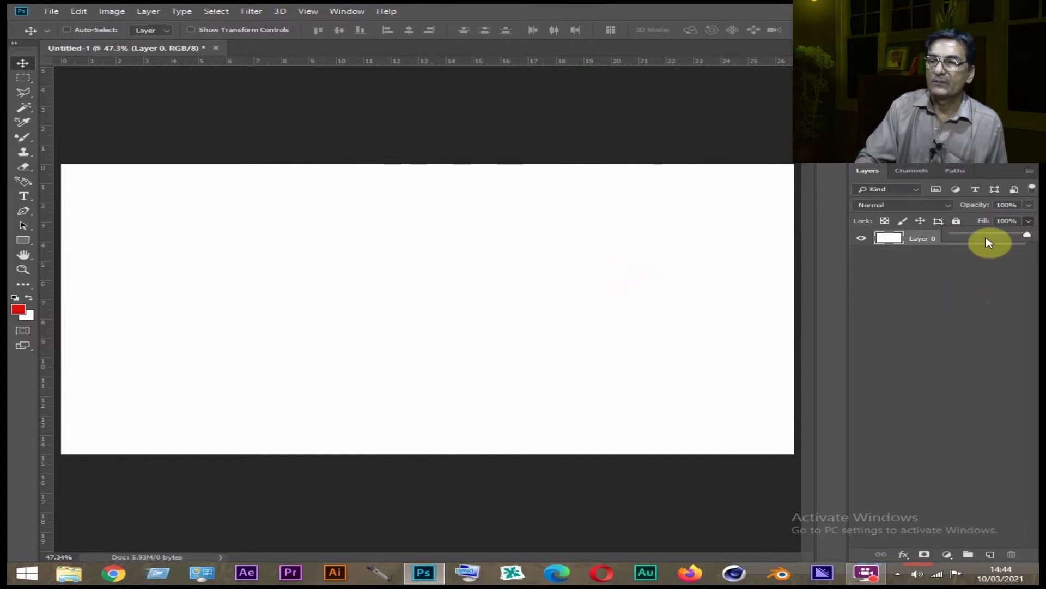
click(692, 290)
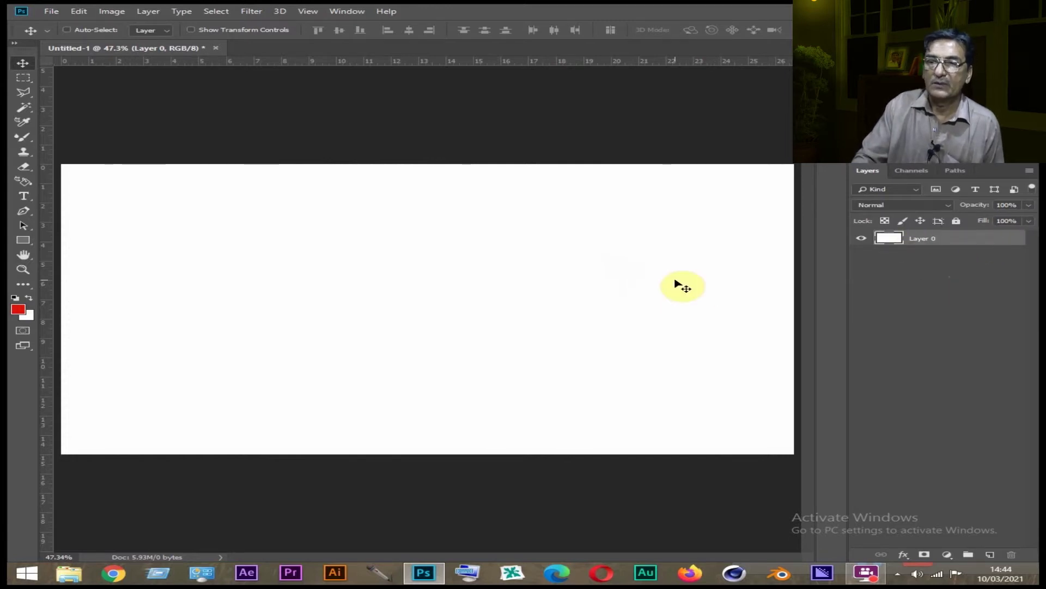
Scale the white Layer 0 down to about half size with Free Transform.
mouse_move(531, 257)
mouse_down()
mouse_move(388, 310)
mouse_move(582, 232)
mouse_move(567, 240)
mouse_up()
key(ctrl+t)
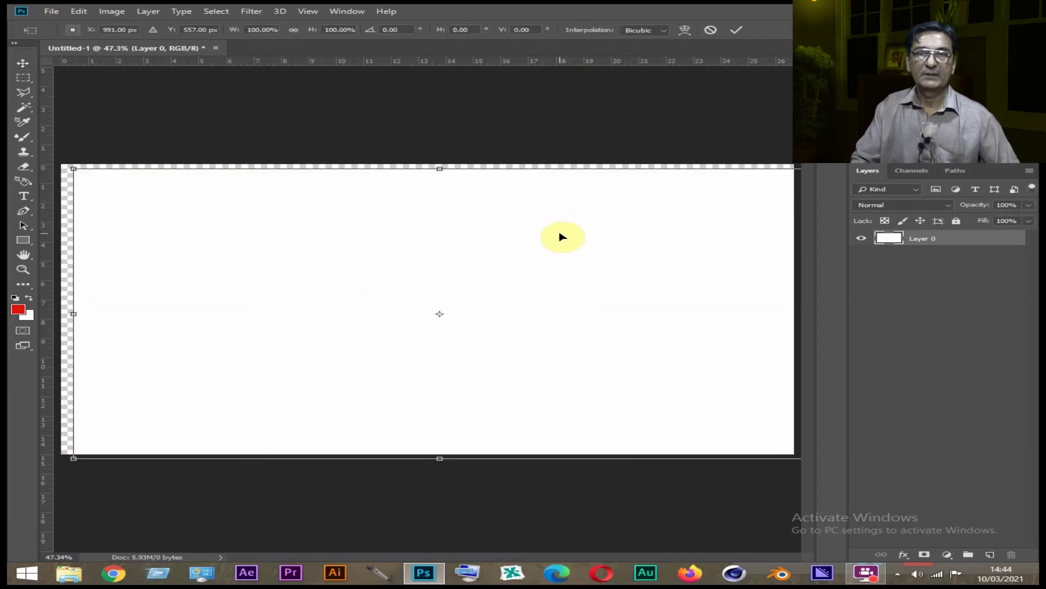
mouse_move(71, 168)
mouse_down()
mouse_move(153, 217)
mouse_move(367, 309)
mouse_move(399, 300)
mouse_up()
drag(542, 344, 376, 268)
key(Return)
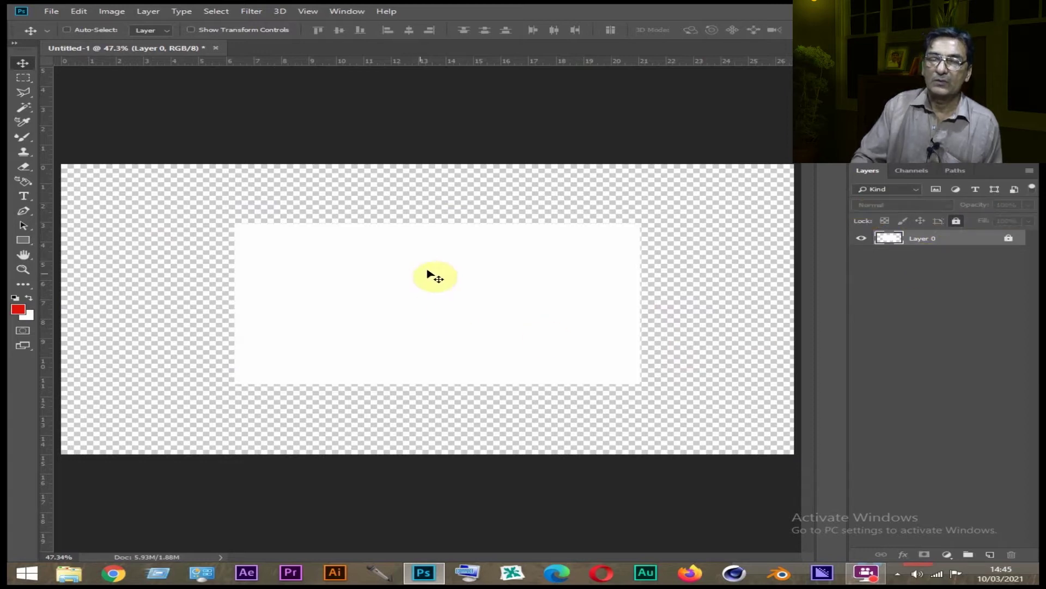
Unlock Layer 0 and reposition the white rectangle inside the canvas.
mouse_move(466, 251)
mouse_down()
mouse_move(362, 293)
mouse_move(404, 303)
mouse_up()
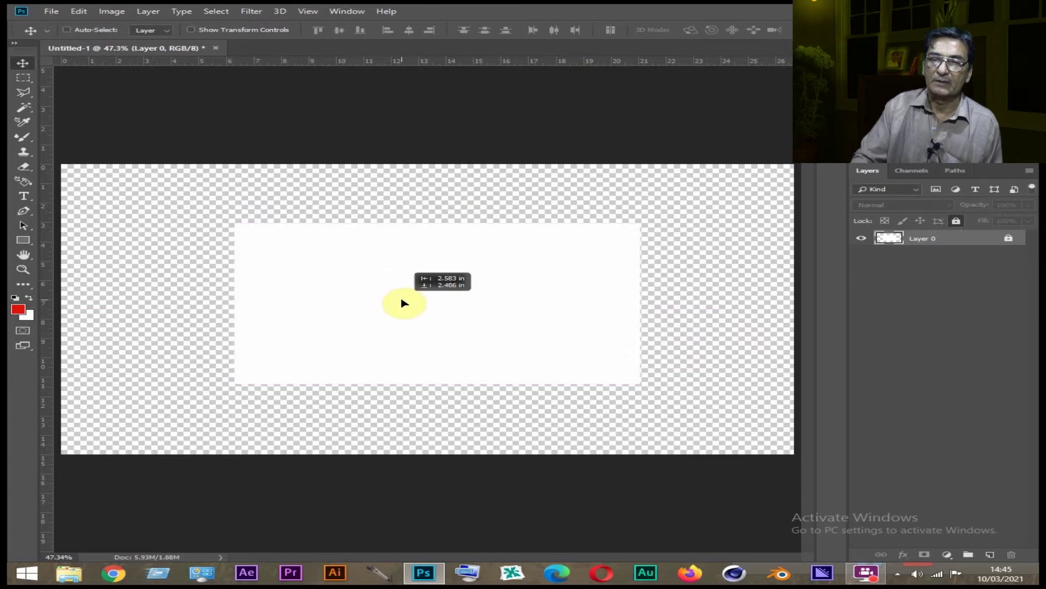
click(1009, 240)
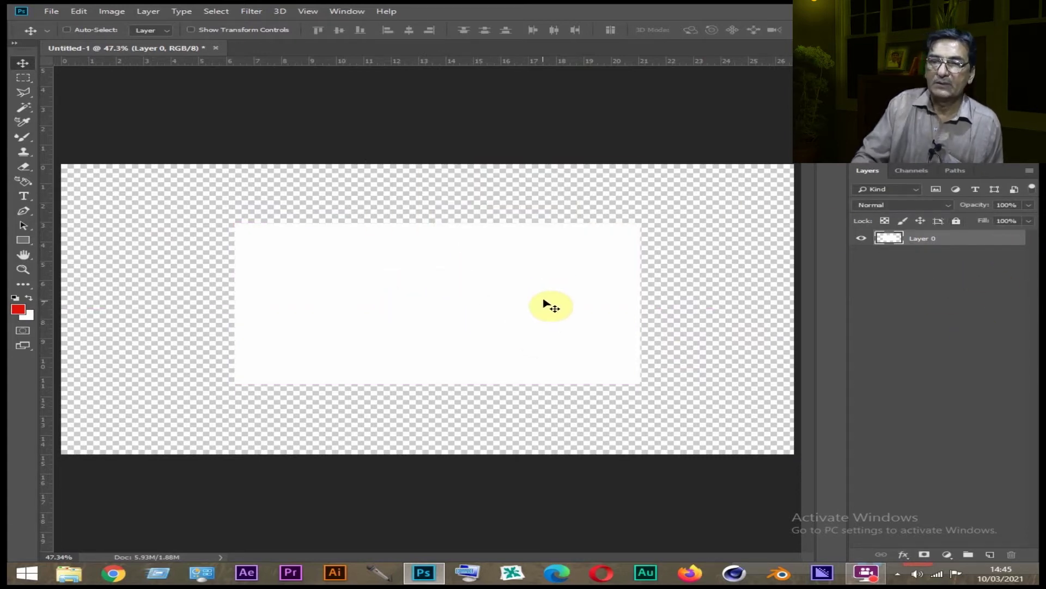
drag(467, 288, 341, 248)
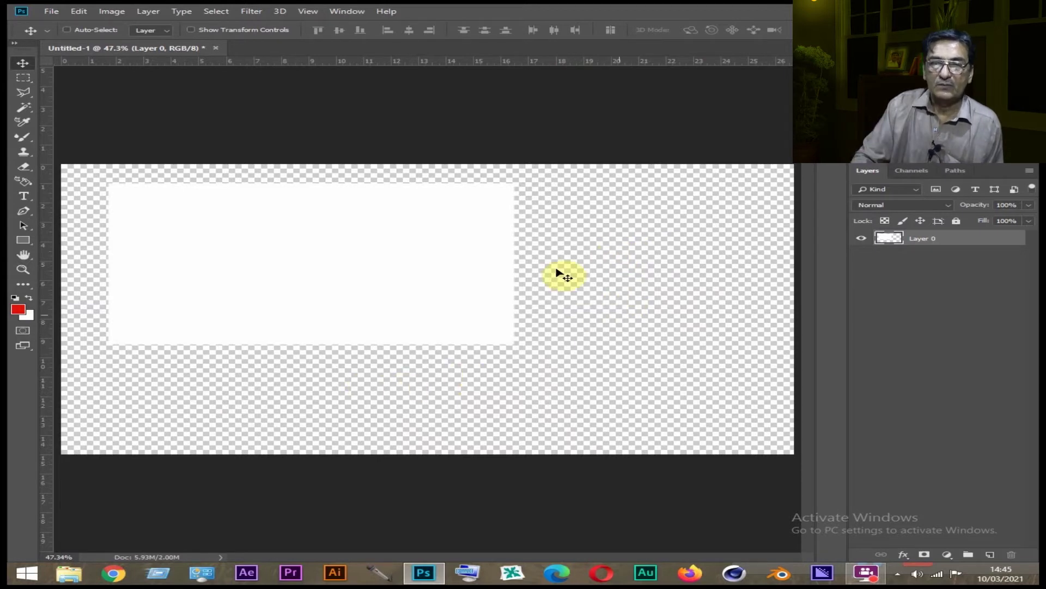
drag(317, 259, 432, 284)
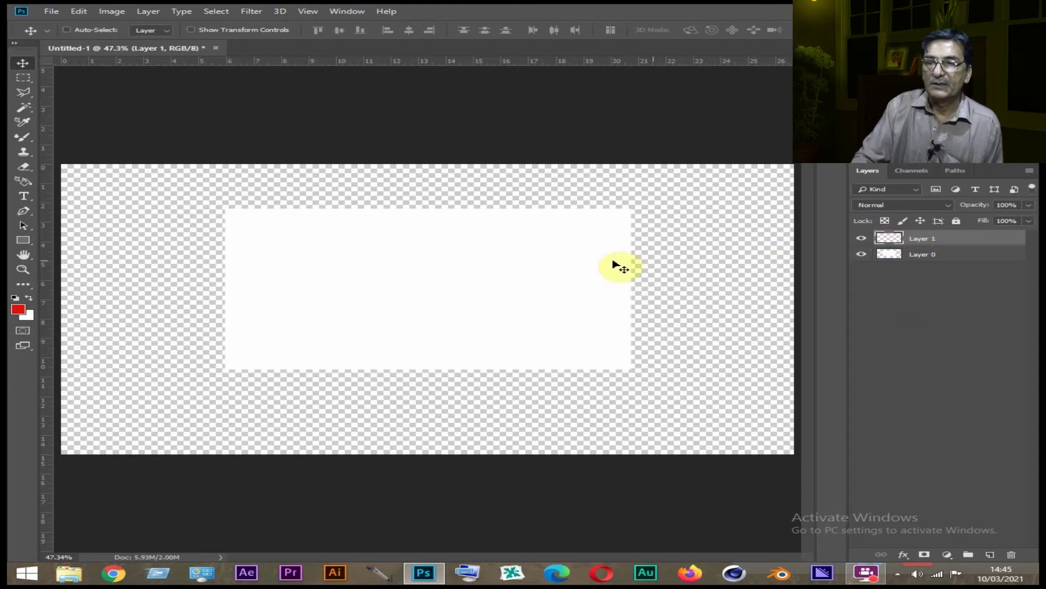
click(862, 255)
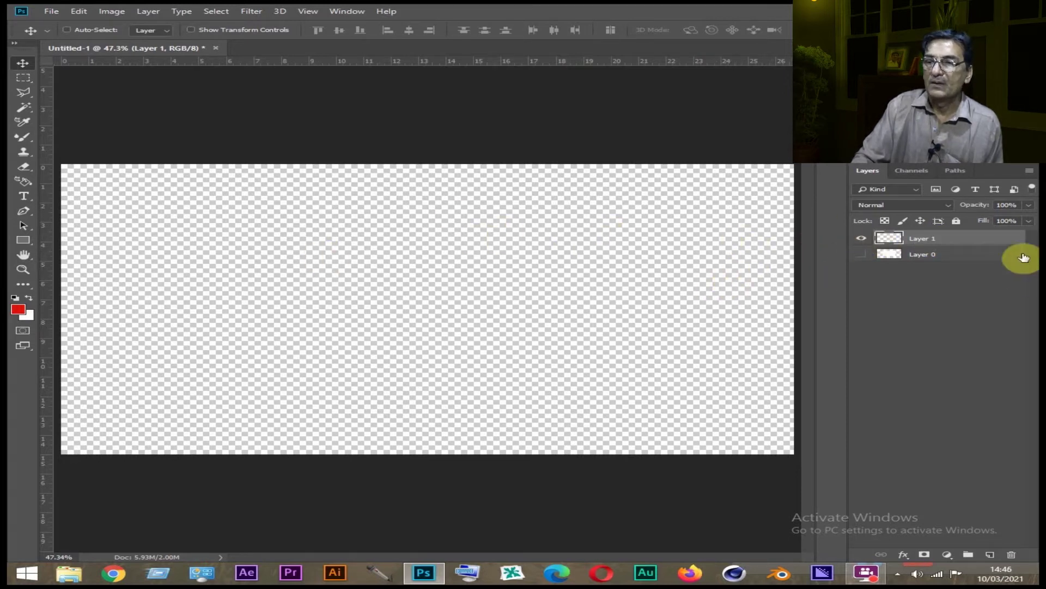
click(861, 254)
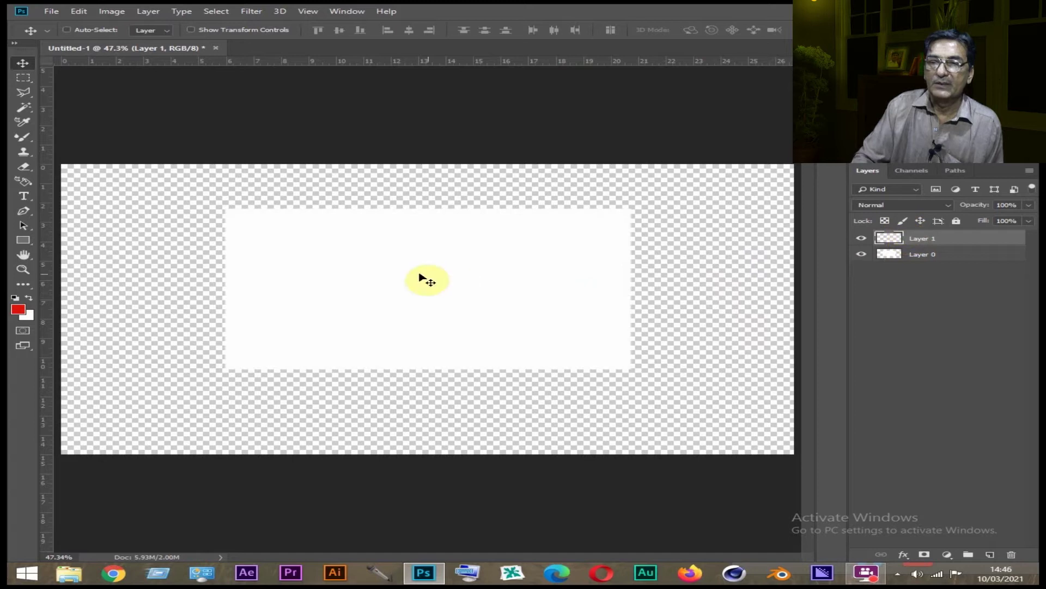
drag(383, 284, 423, 293)
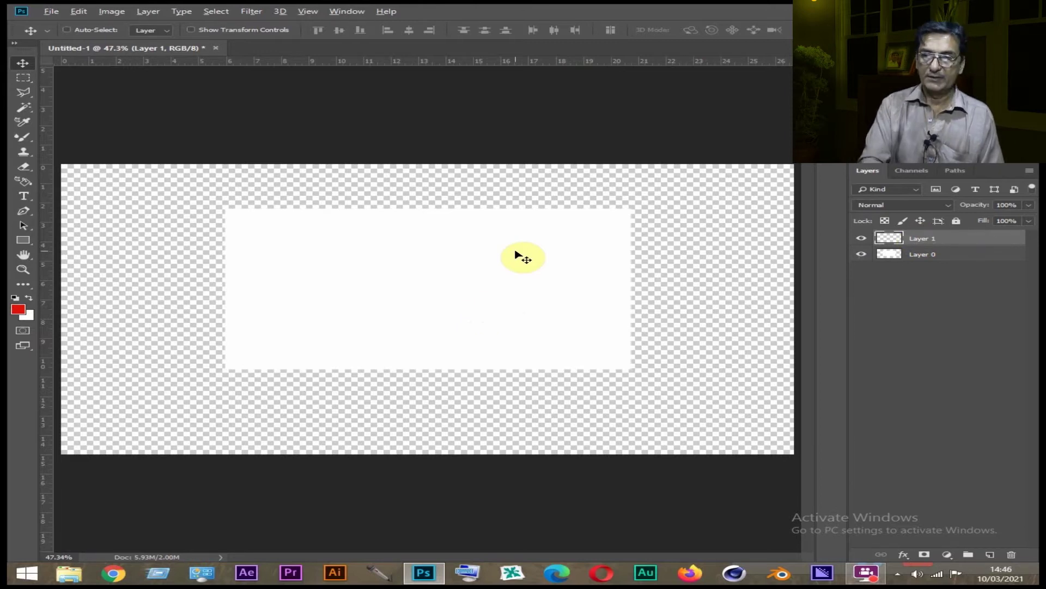
key(alt+BackSpace)
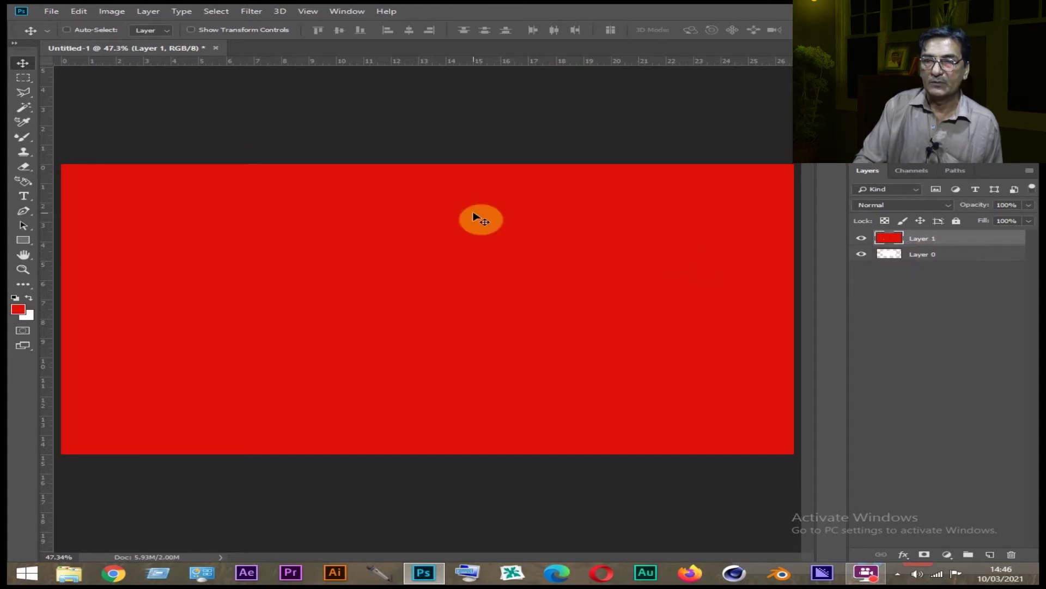
key(ctrl+a)
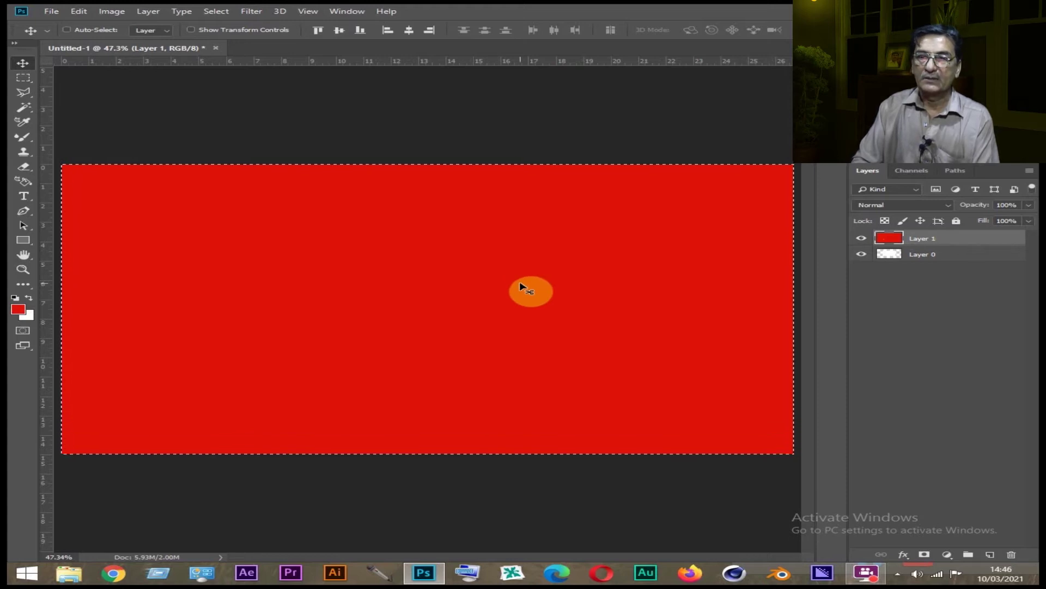
key(Delete)
key(ctrl+d)
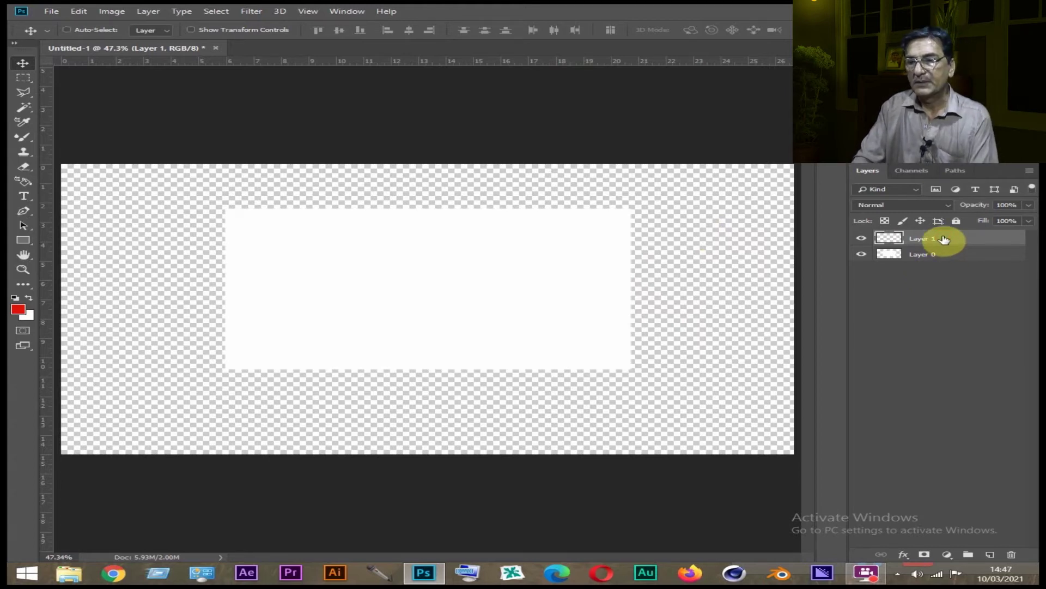
Delete Layer 1, then load Layer 0's white area as a selection and cut it out.
drag(944, 239, 1012, 554)
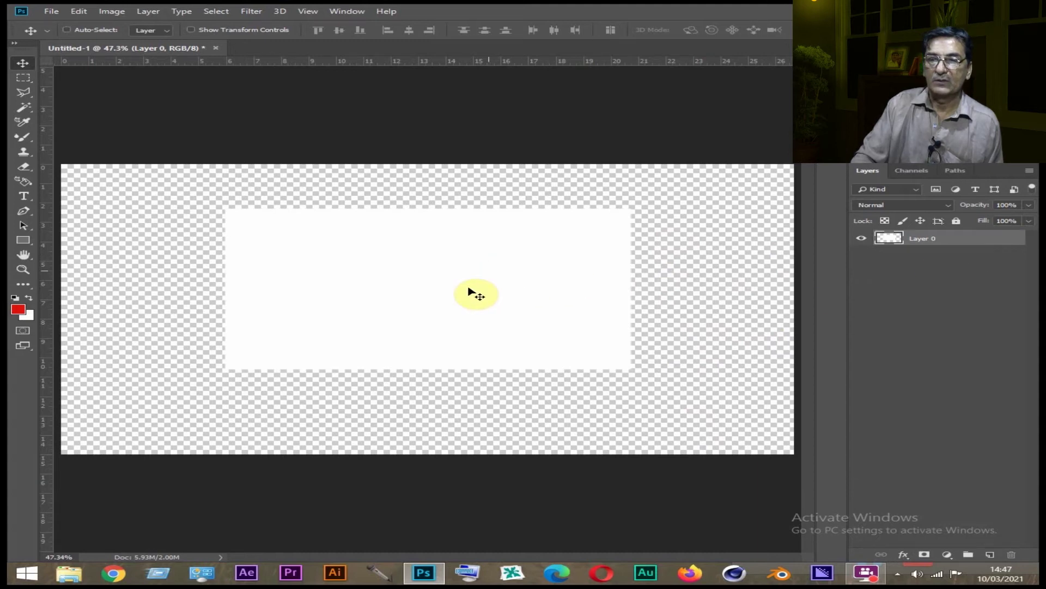
drag(474, 251, 483, 252)
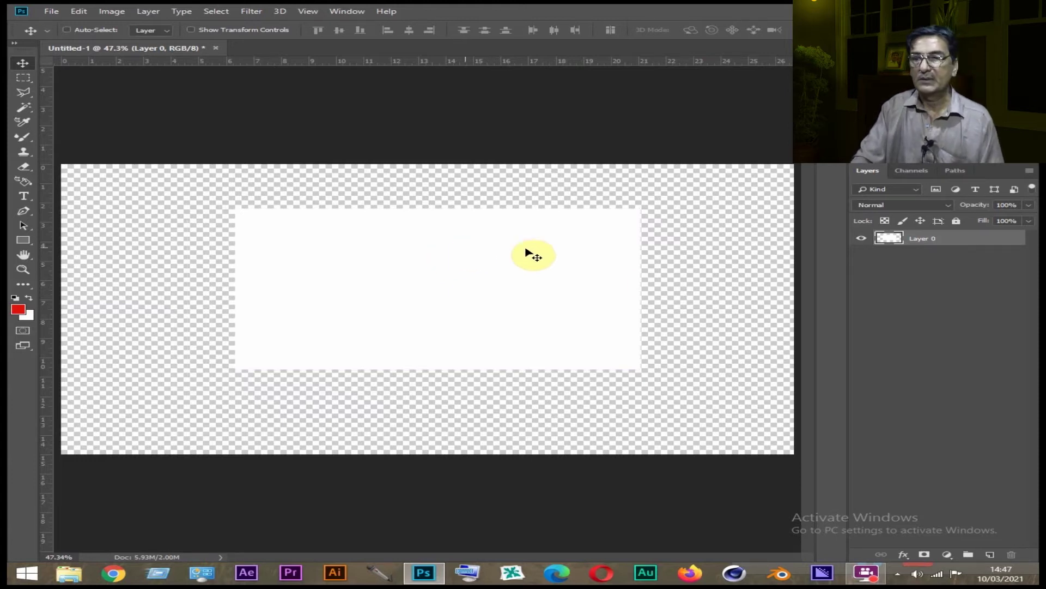
key(ctrl)
ctrl+click(892, 239)
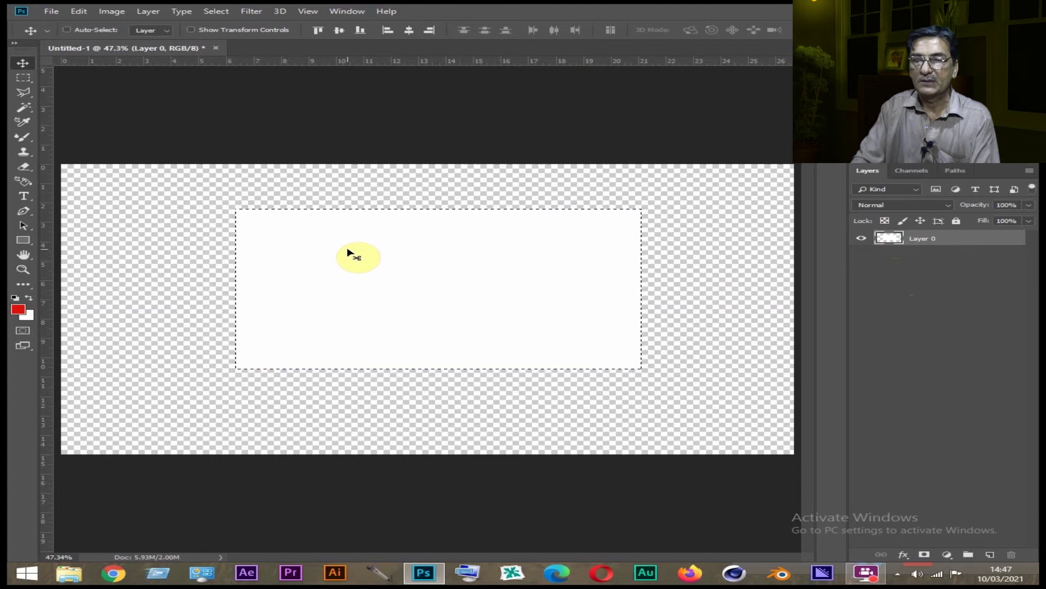
key(ctrl+x)
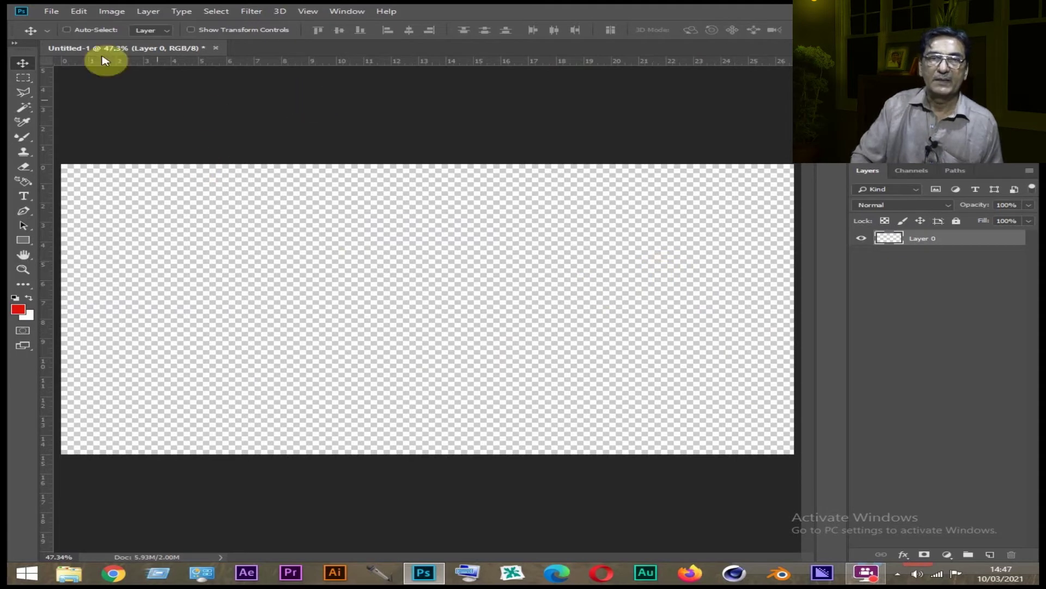
Open the grass-and-wooden-deck PNG, select all of it, then close it.
click(58, 12)
click(69, 34)
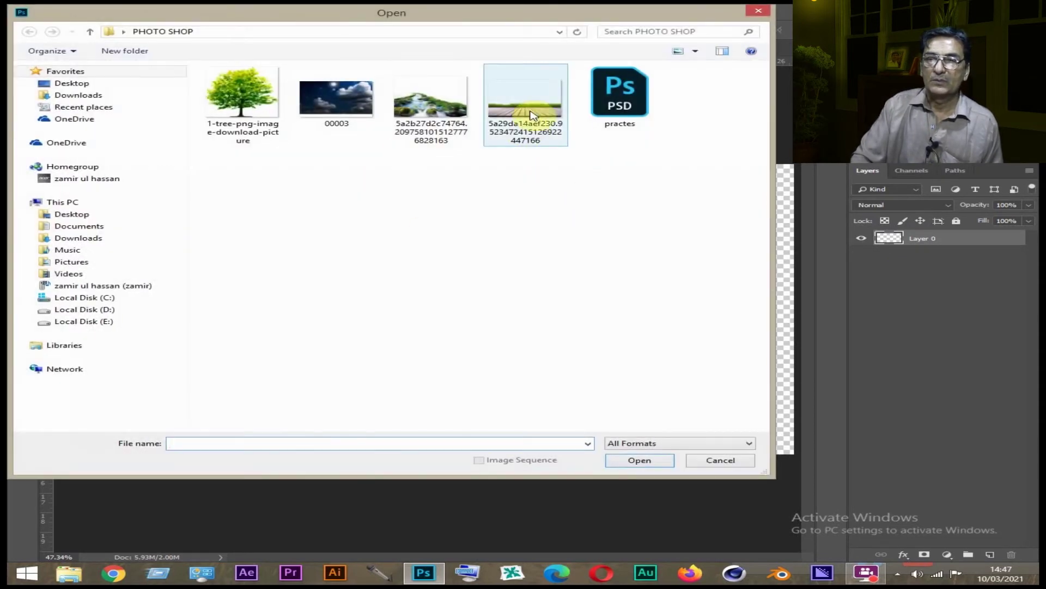
double_click(531, 108)
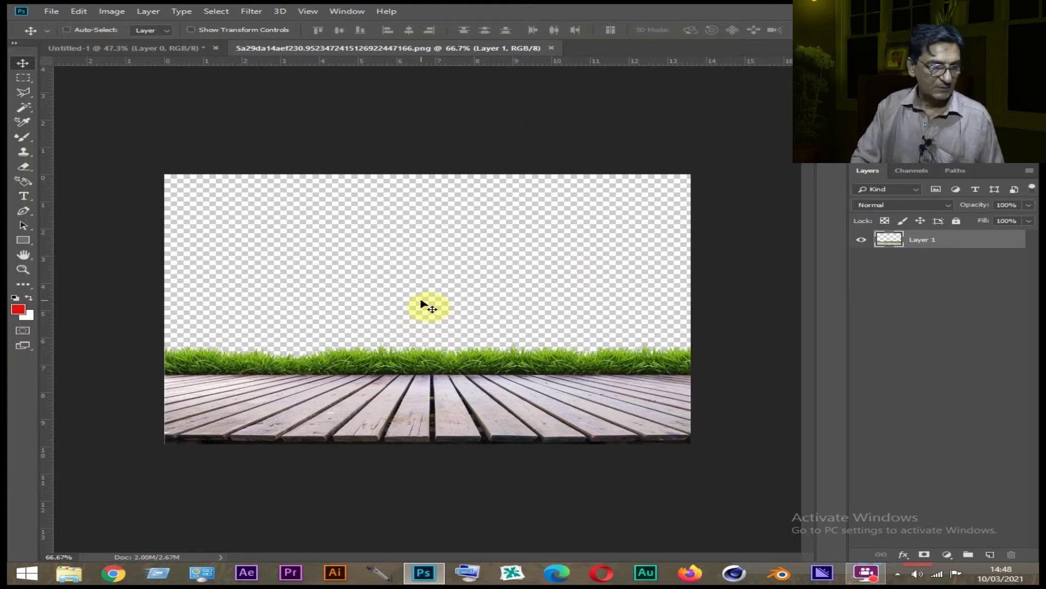
key(ctrl+a)
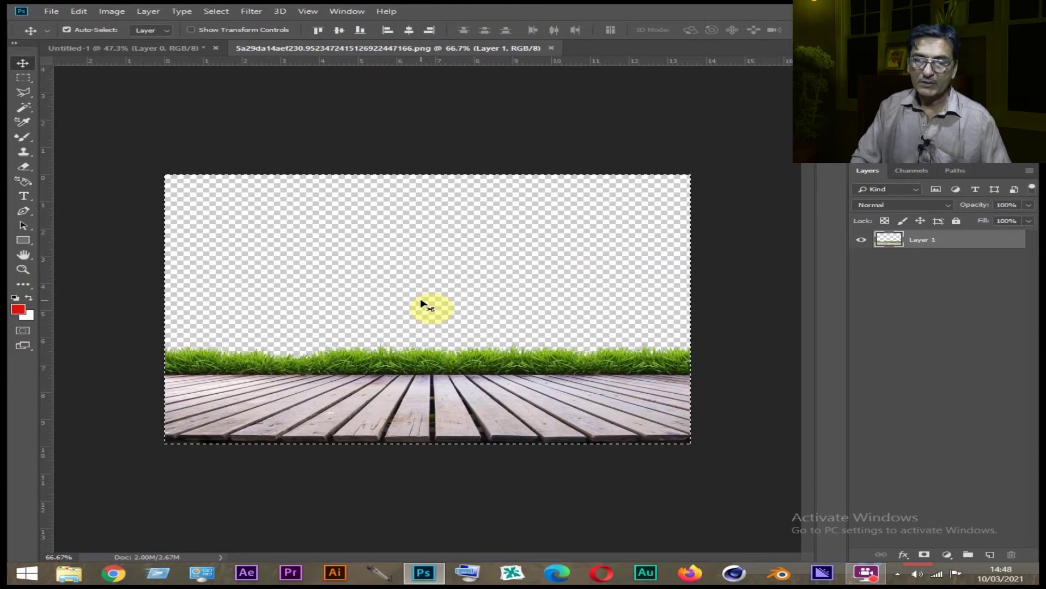
key(ctrl+w)
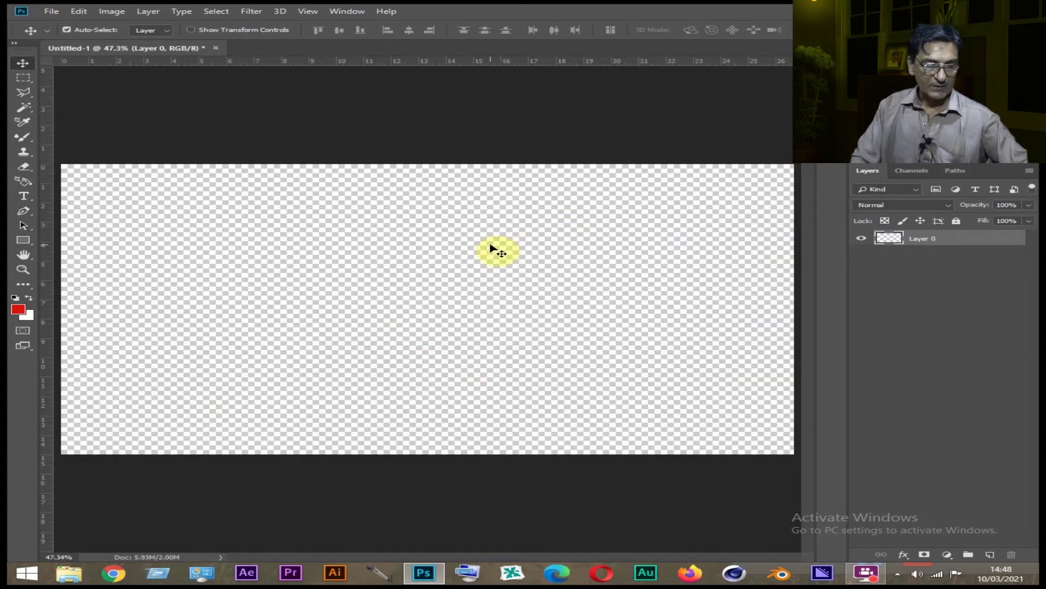
Paste the grass and deck as Layer 1, move it lower-left, and enlarge it to the canvas width.
key(ctrl+v)
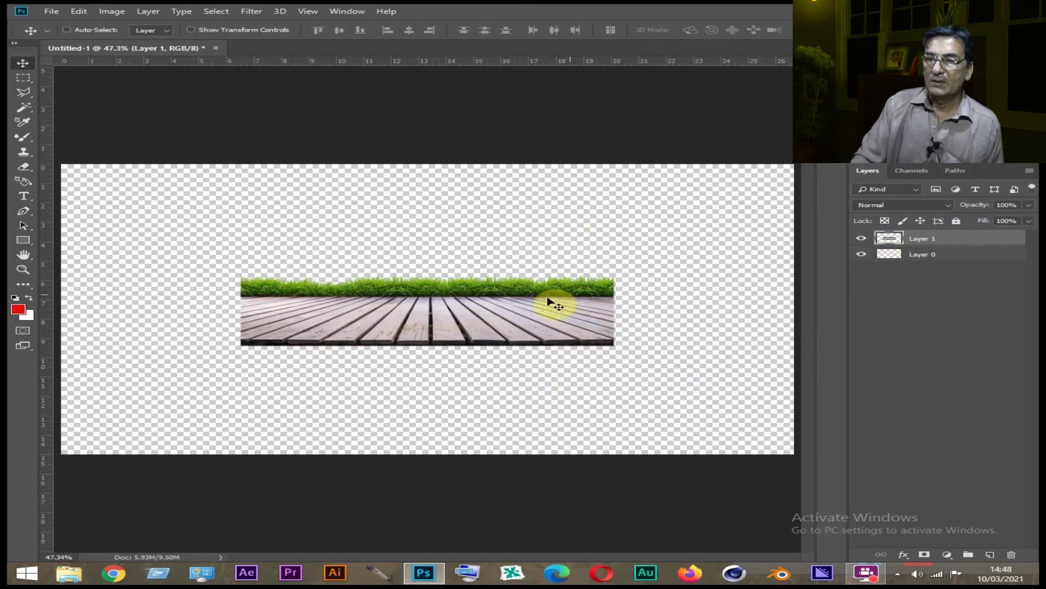
click(963, 255)
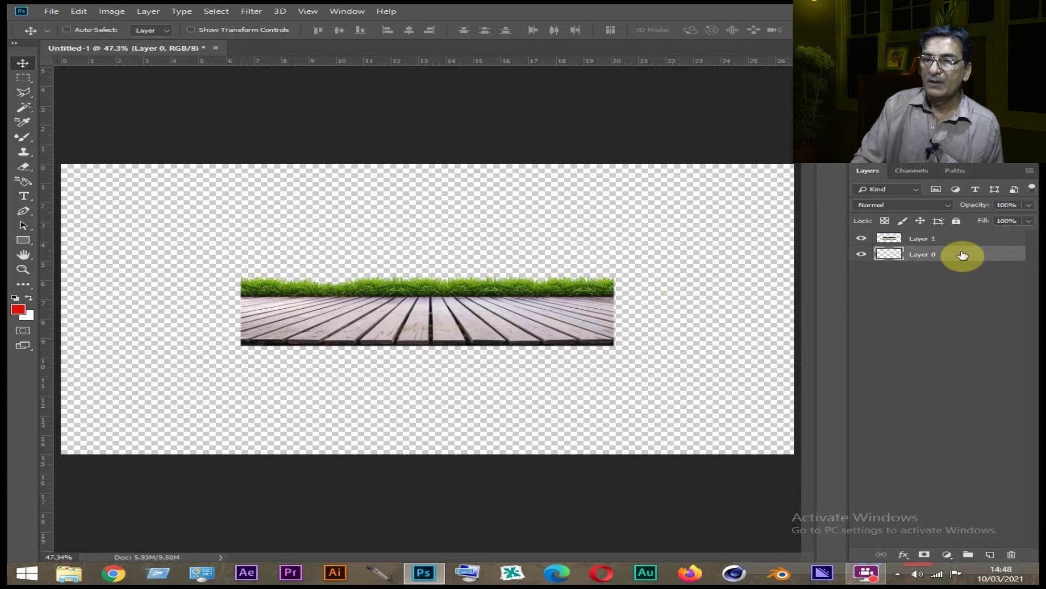
drag(439, 304, 364, 311)
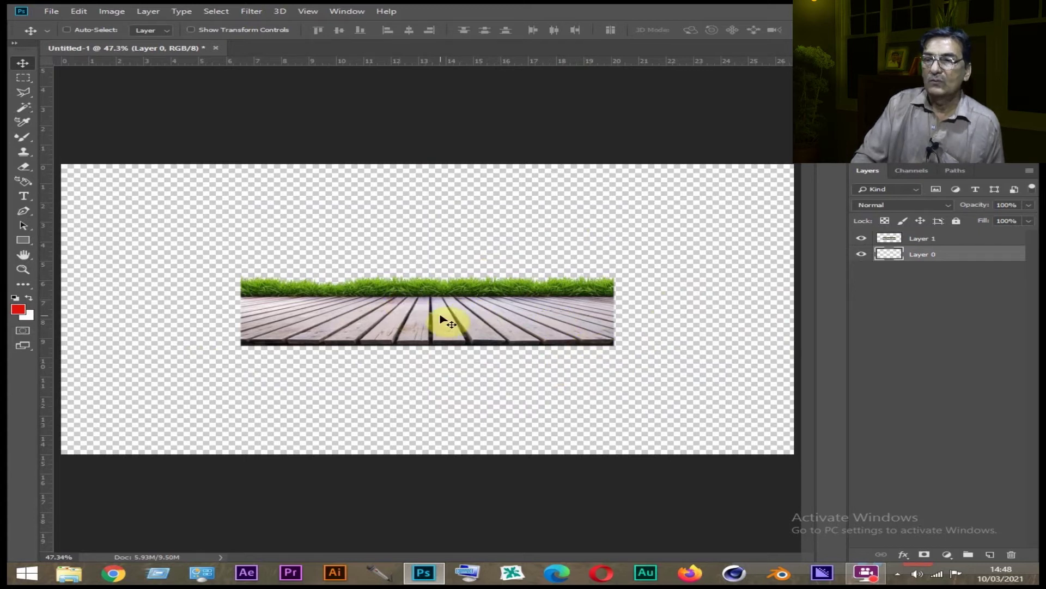
click(947, 241)
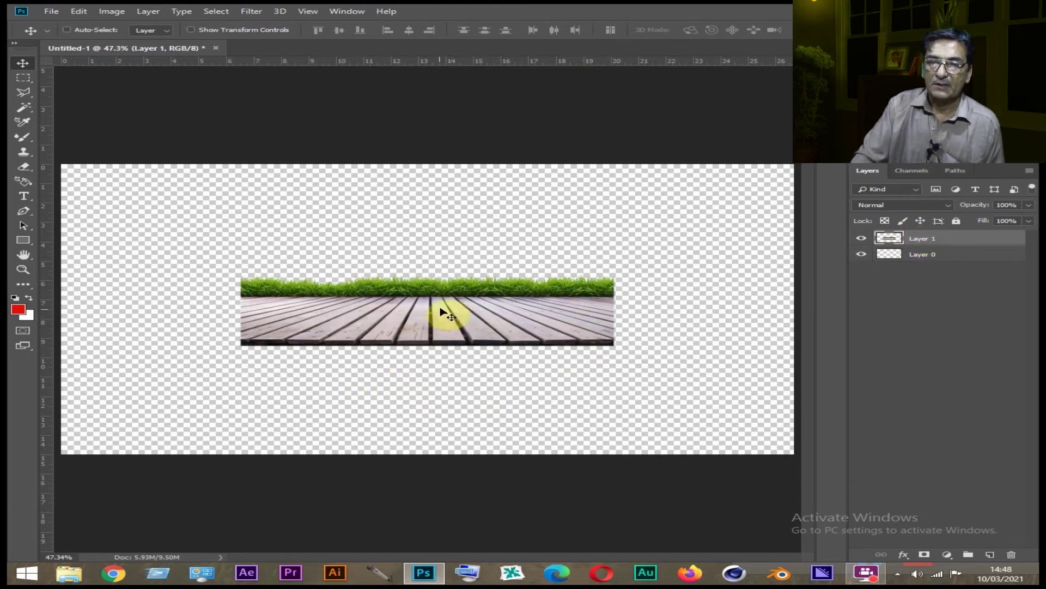
drag(447, 306, 268, 417)
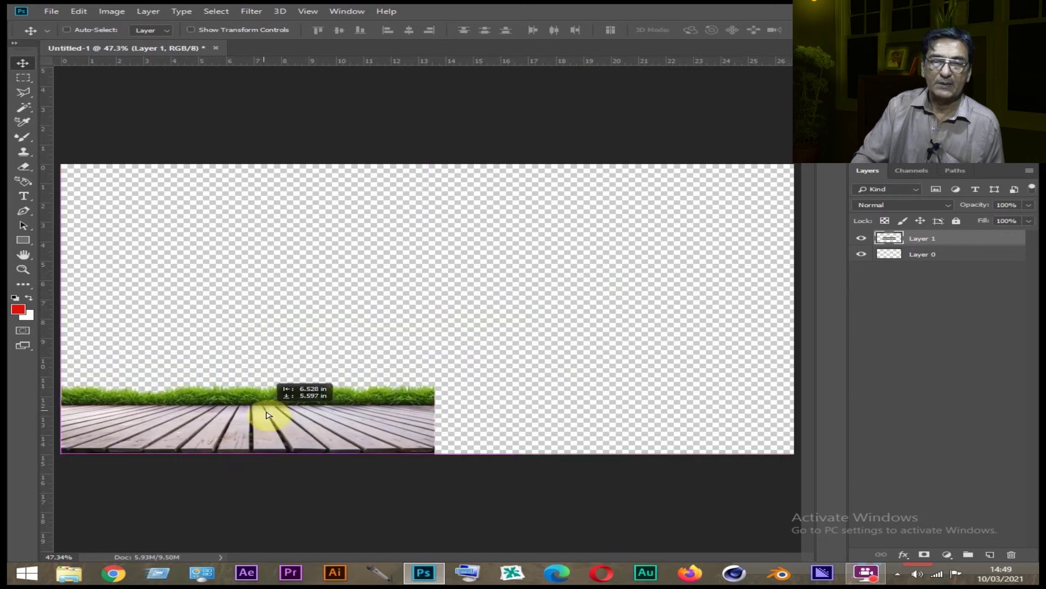
key(ctrl)
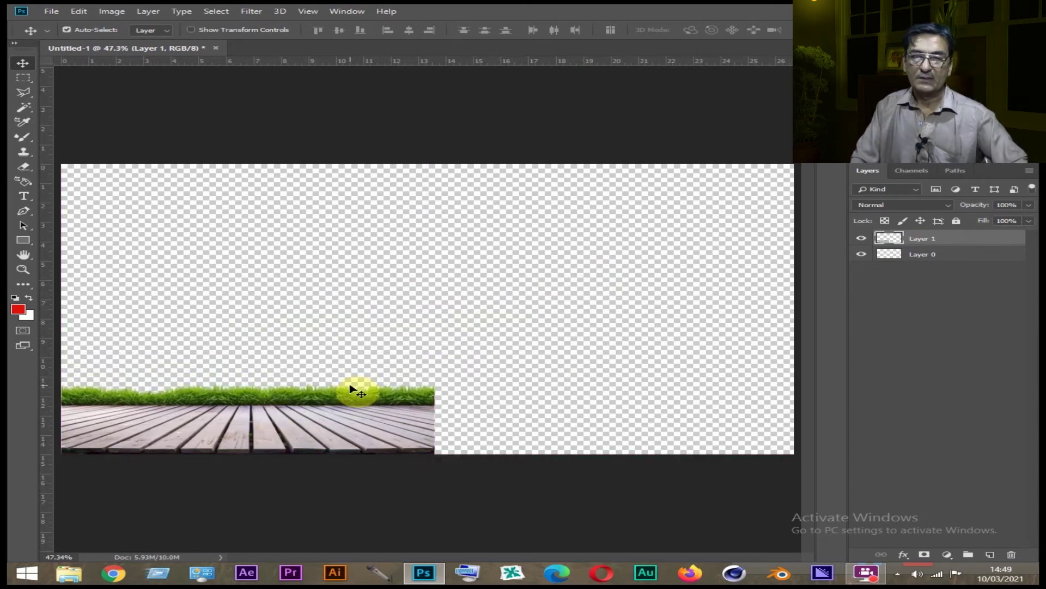
key(ctrl+t)
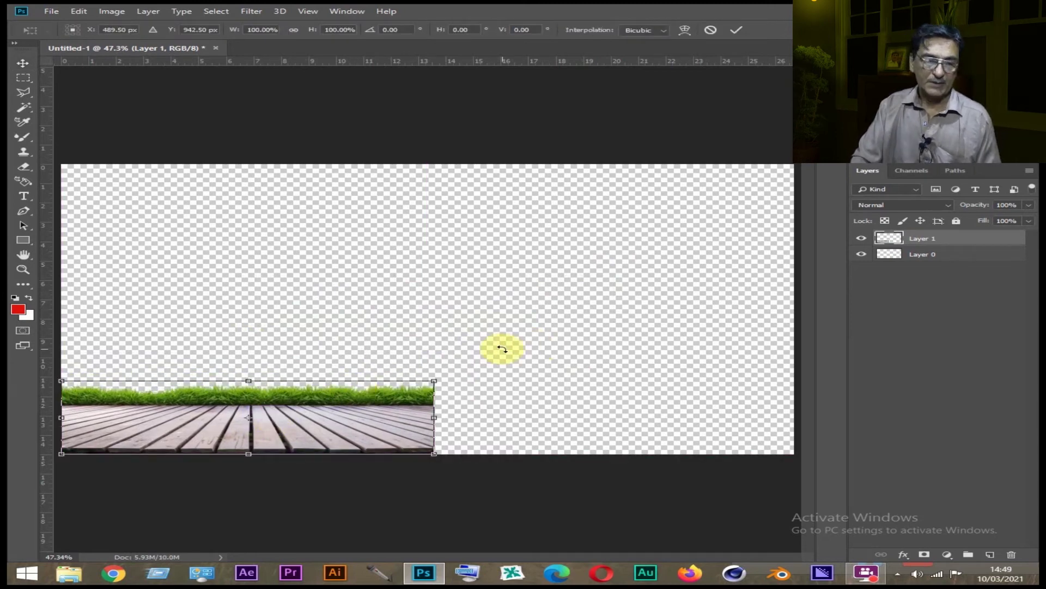
drag(435, 380, 806, 299)
Commit the deck resize, then open and copy the waterfall landscape image.
key(Return)
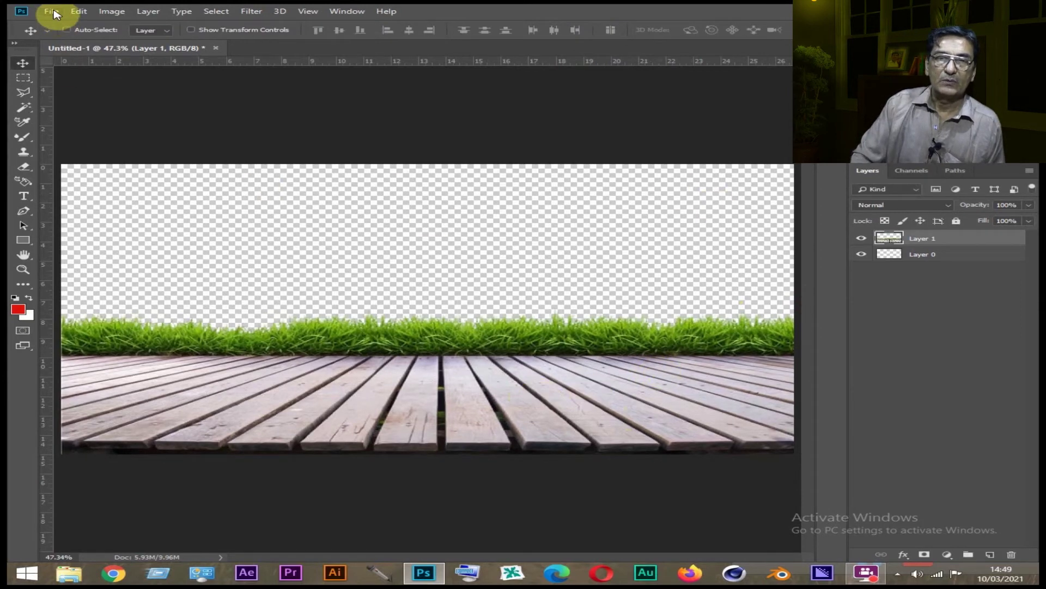
click(52, 11)
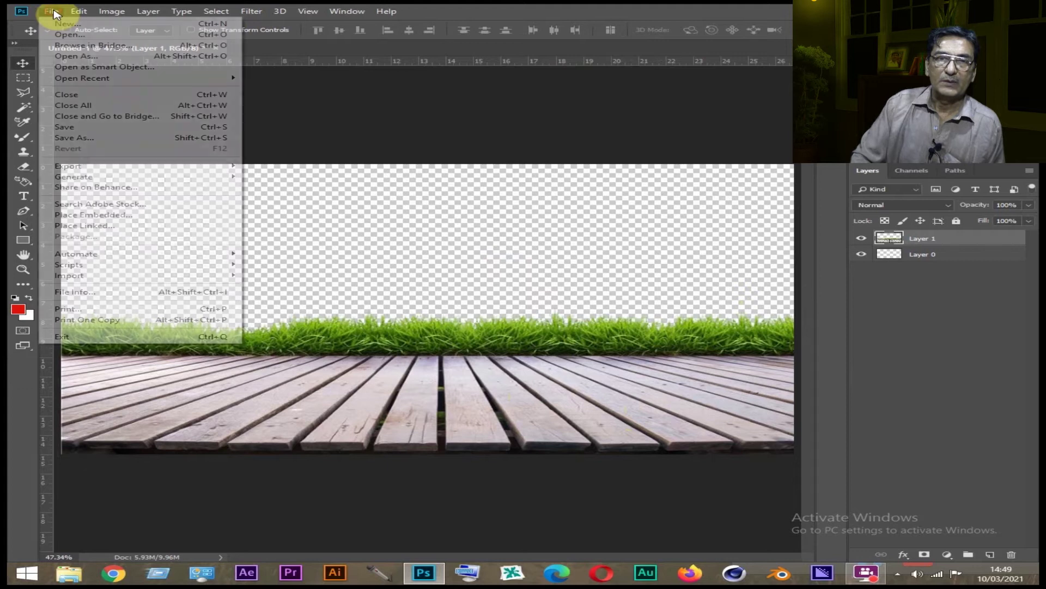
click(74, 38)
double_click(425, 107)
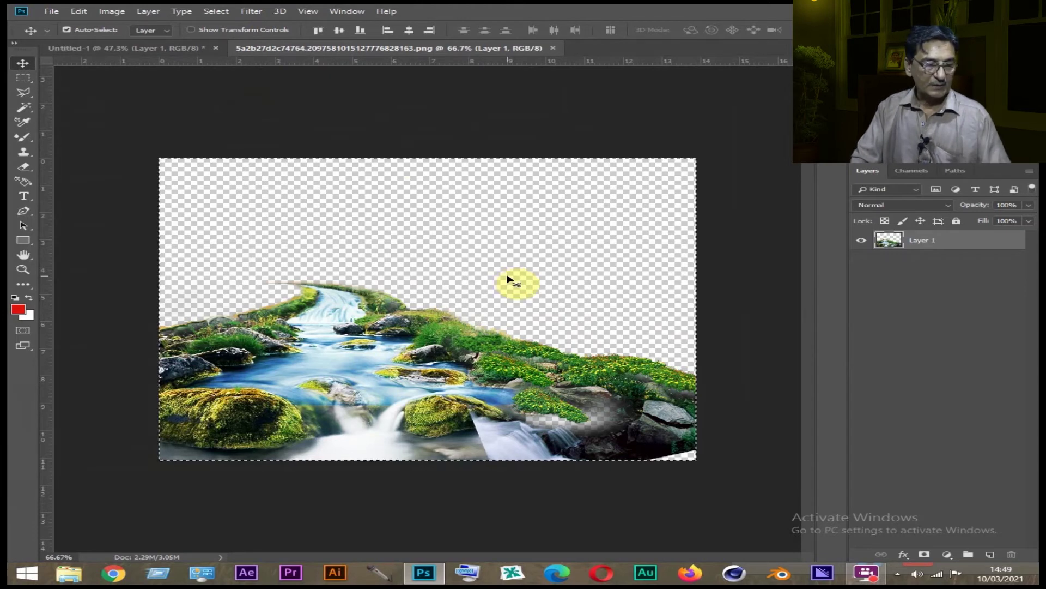
key(ctrl+w)
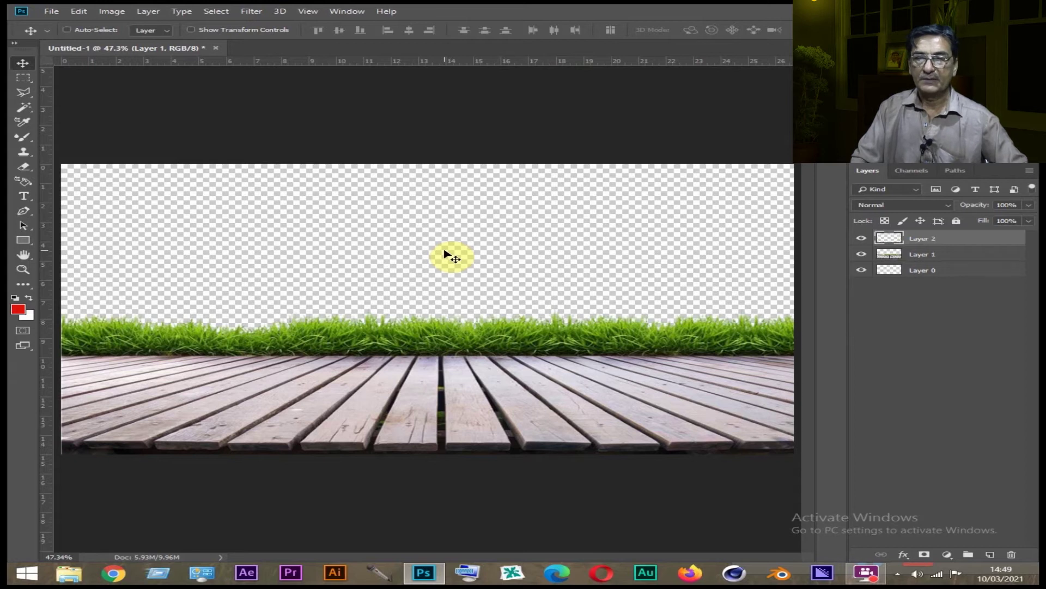
Paste the waterfall, stretch it to the right edge, and move Layer 2 below the deck.
mouse_move(422, 334)
mouse_down()
mouse_move(433, 268)
mouse_move(392, 299)
mouse_move(248, 326)
mouse_up()
key(ctrl+t)
drag(443, 380, 805, 374)
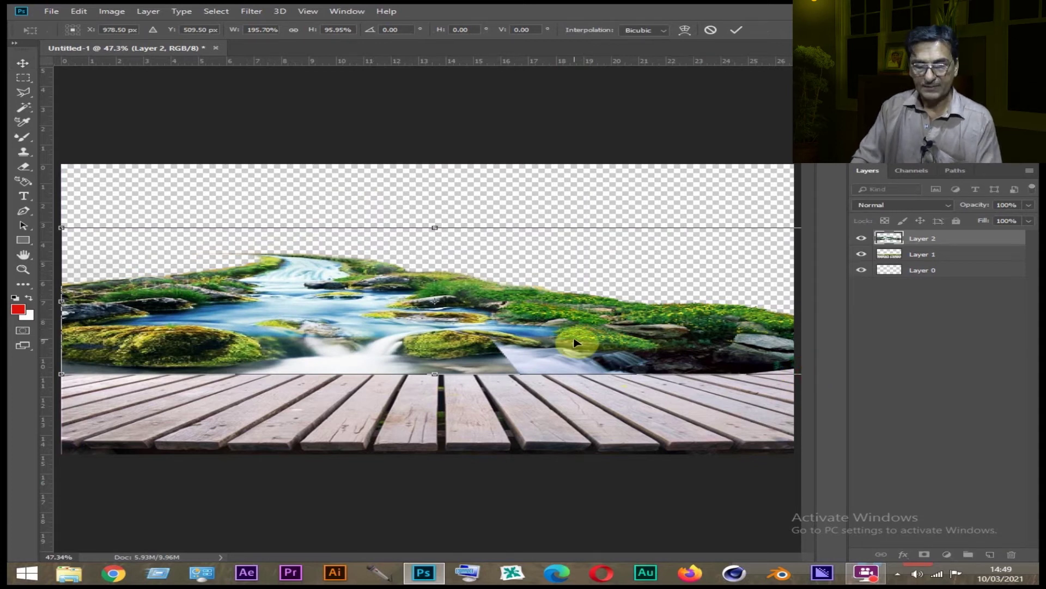
double_click(576, 342)
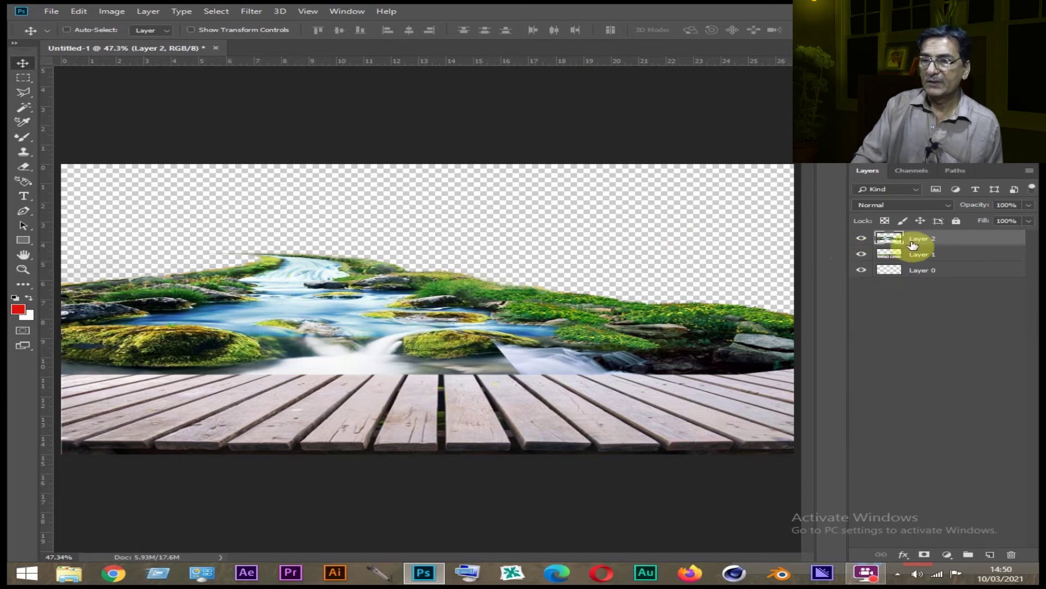
click(861, 240)
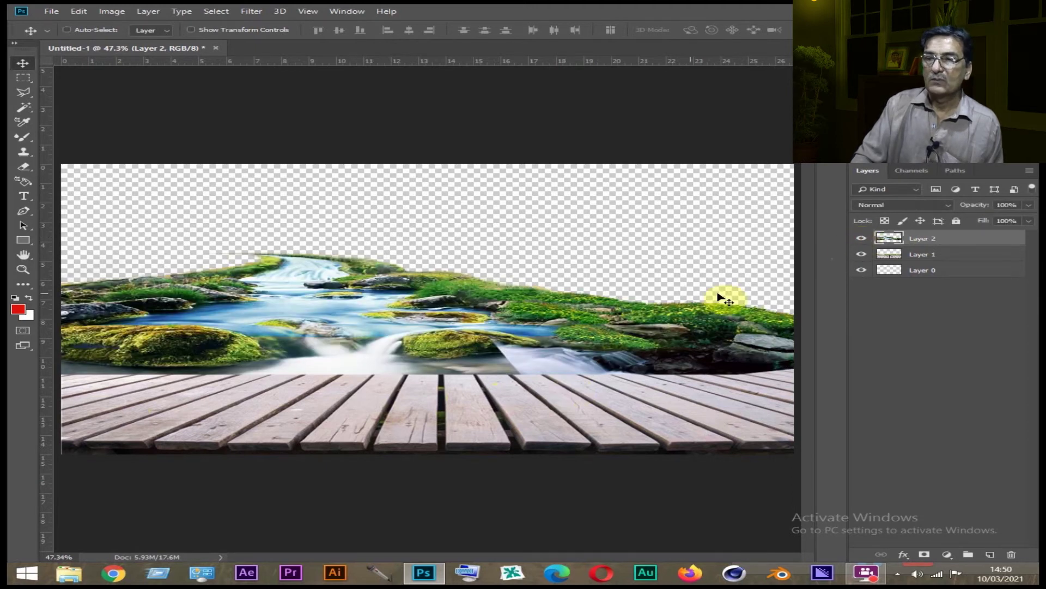
drag(923, 237, 926, 261)
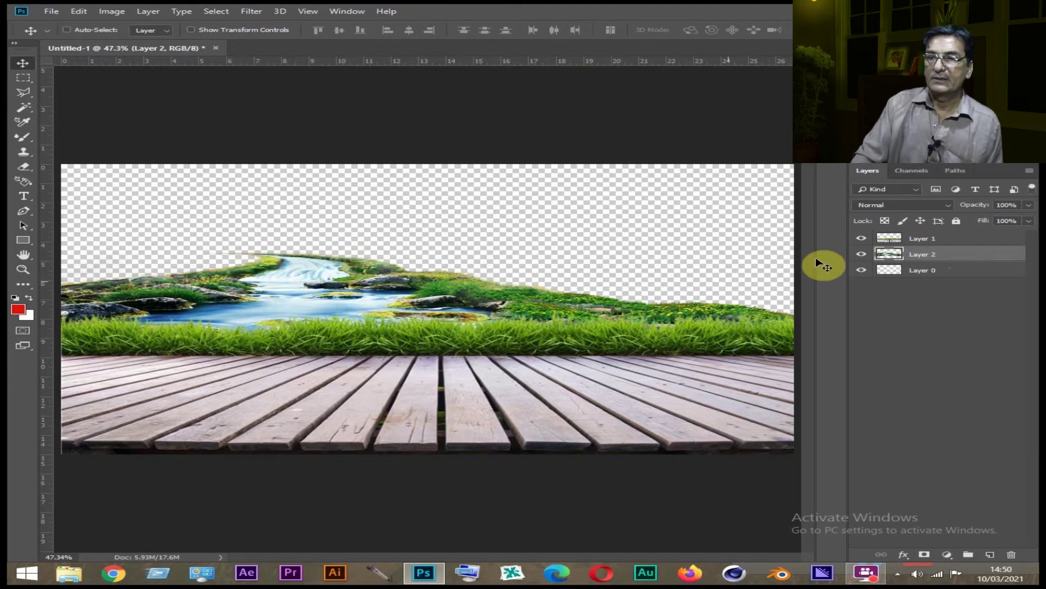
Open the tree image and paste it into the composite as Layer 3.
click(50, 12)
click(66, 34)
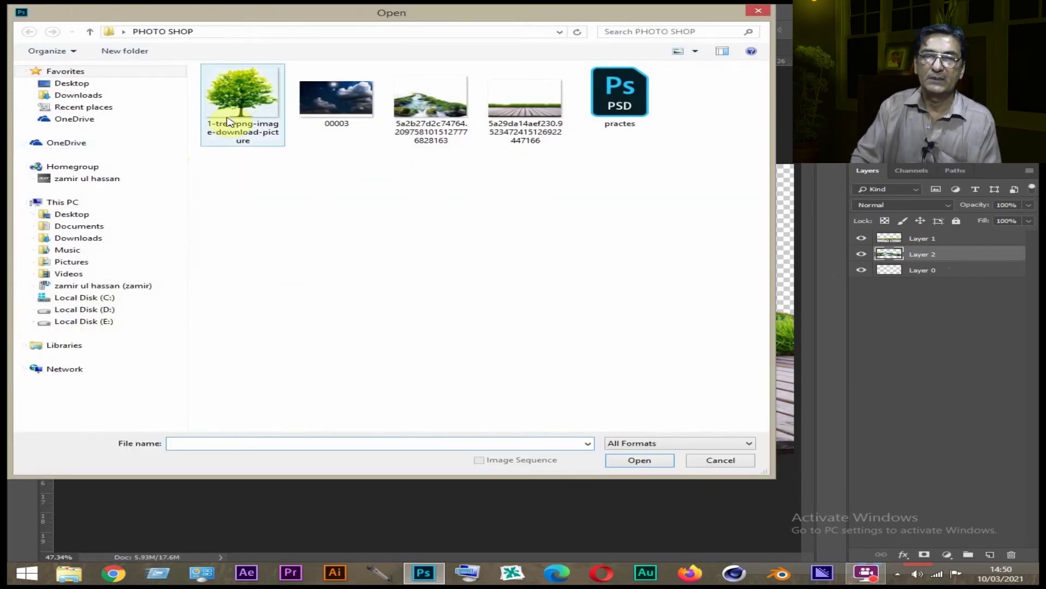
double_click(236, 98)
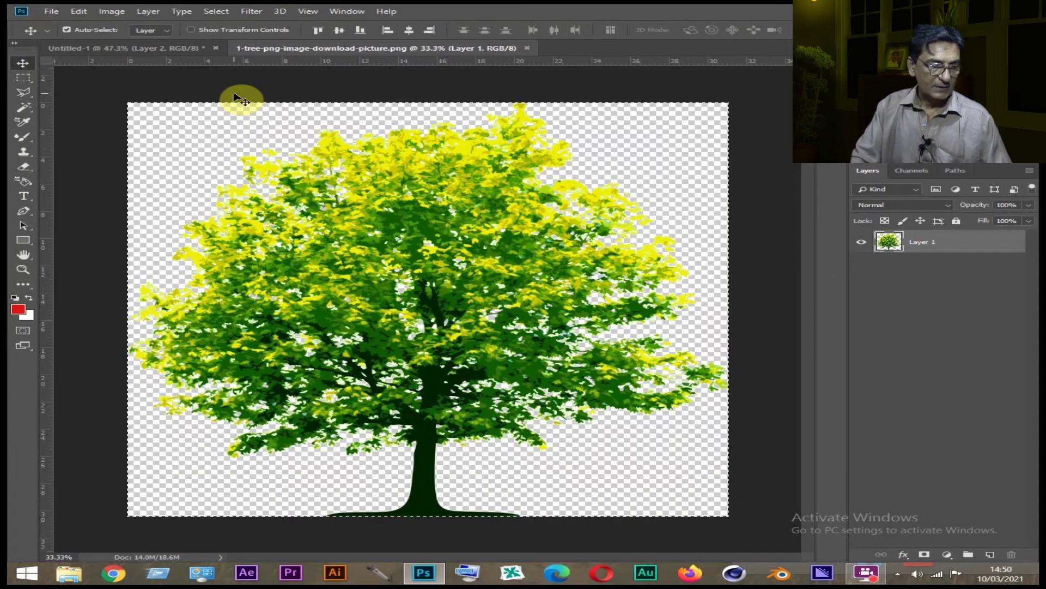
key(ctrl+w)
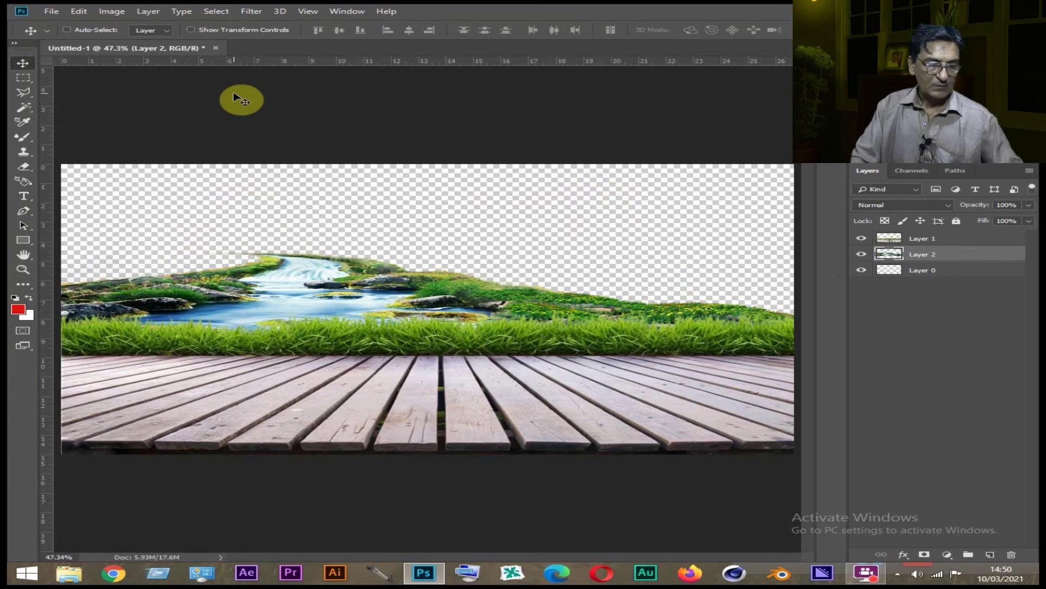
key(ctrl+v)
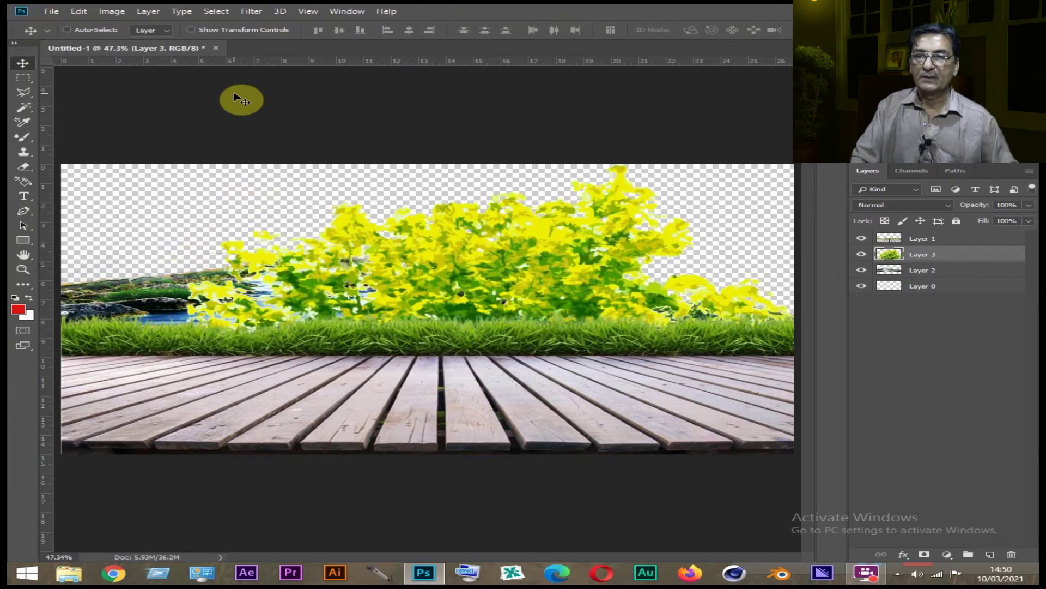
drag(520, 259, 501, 257)
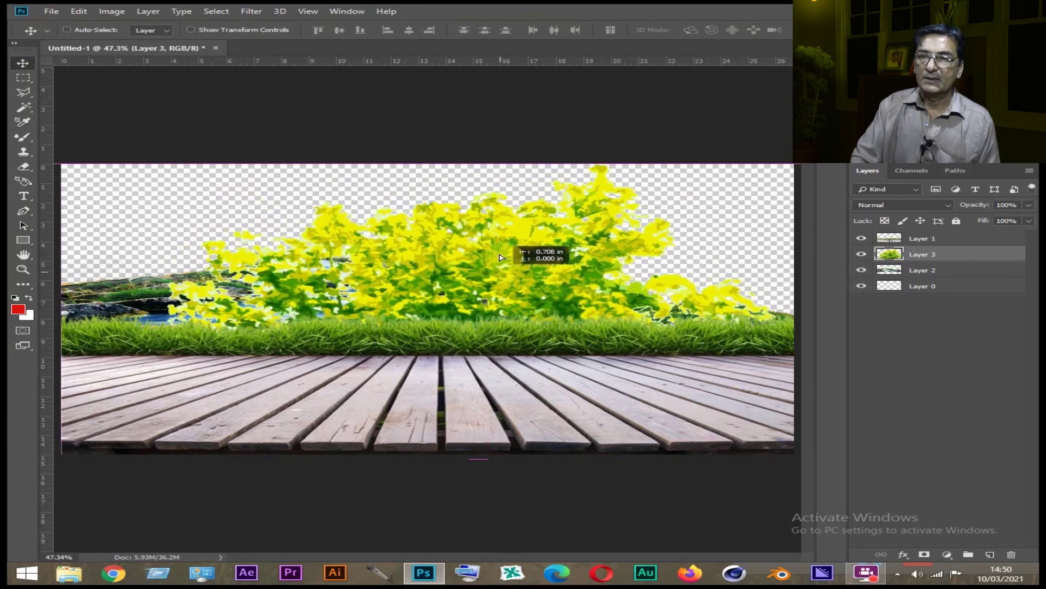
click(905, 254)
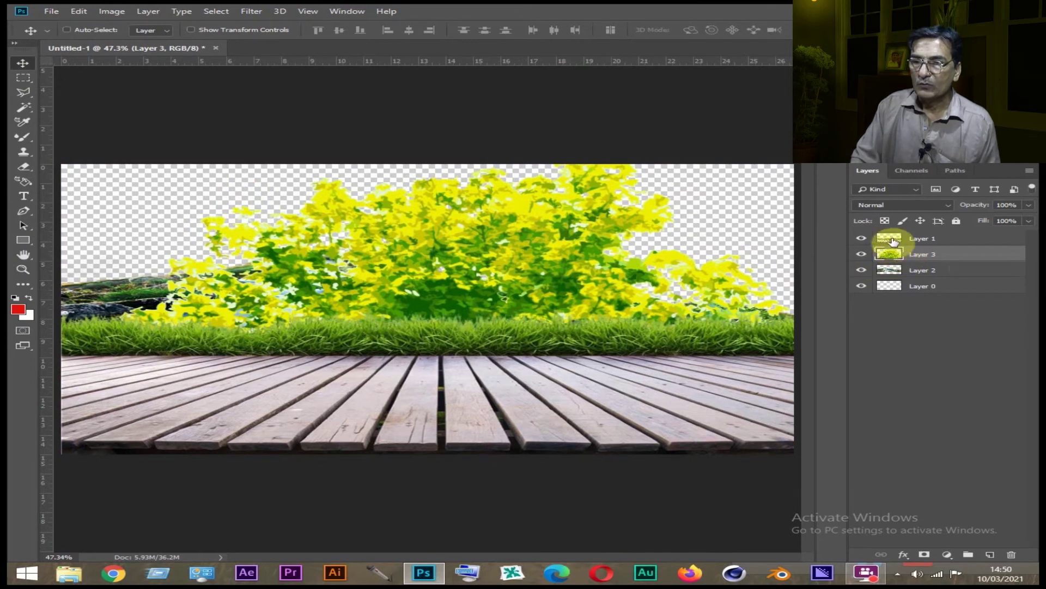
click(863, 239)
click(862, 240)
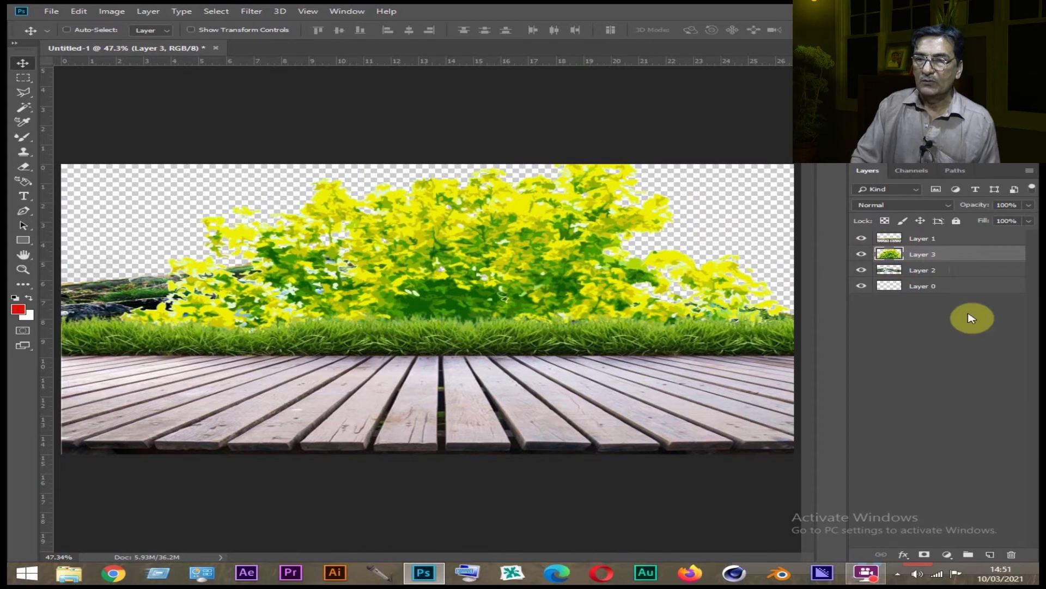
drag(140, 303, 266, 294)
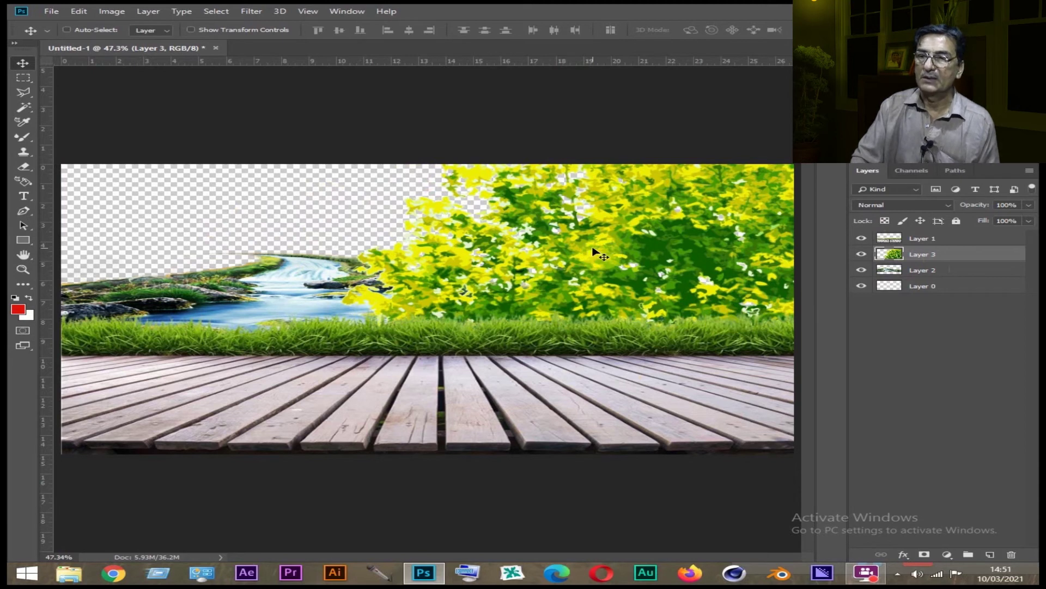
key(ctrl+z)
Scale the tree to about 38% and place it on the right above the grass.
key(ctrl+t)
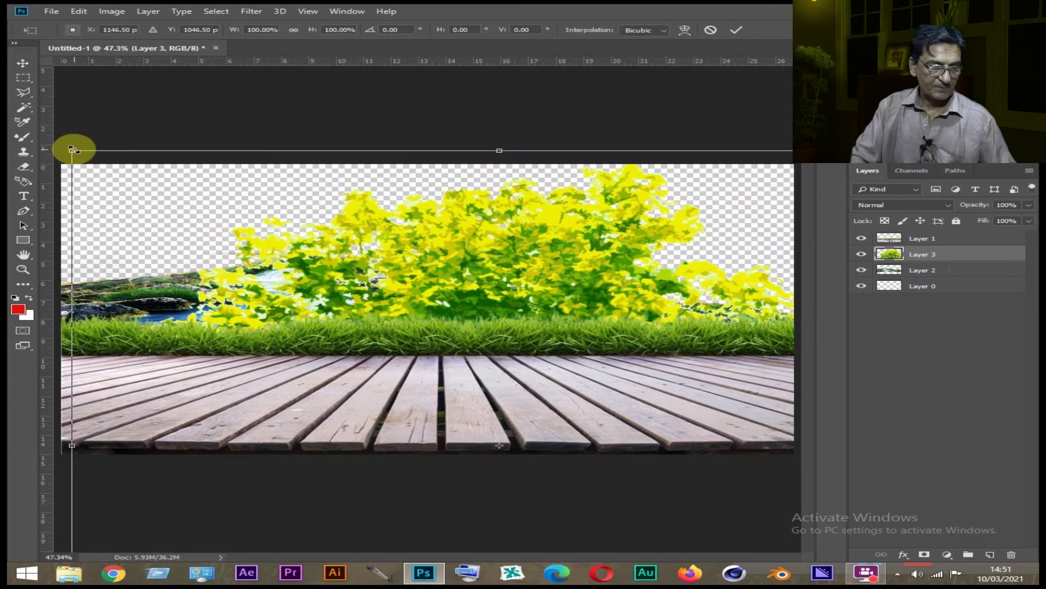
drag(73, 149, 372, 286)
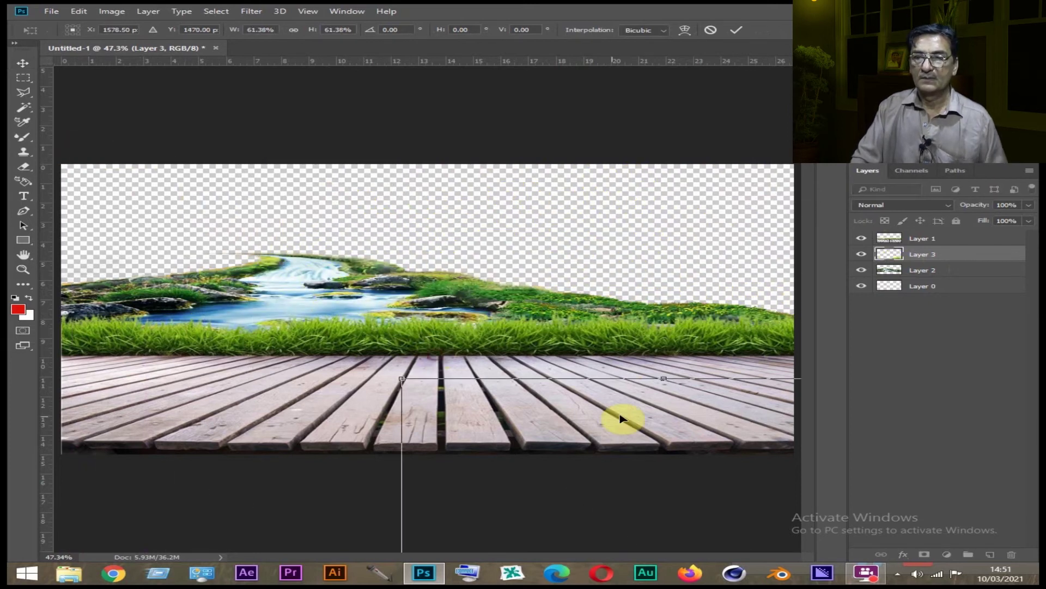
drag(579, 250, 567, 116)
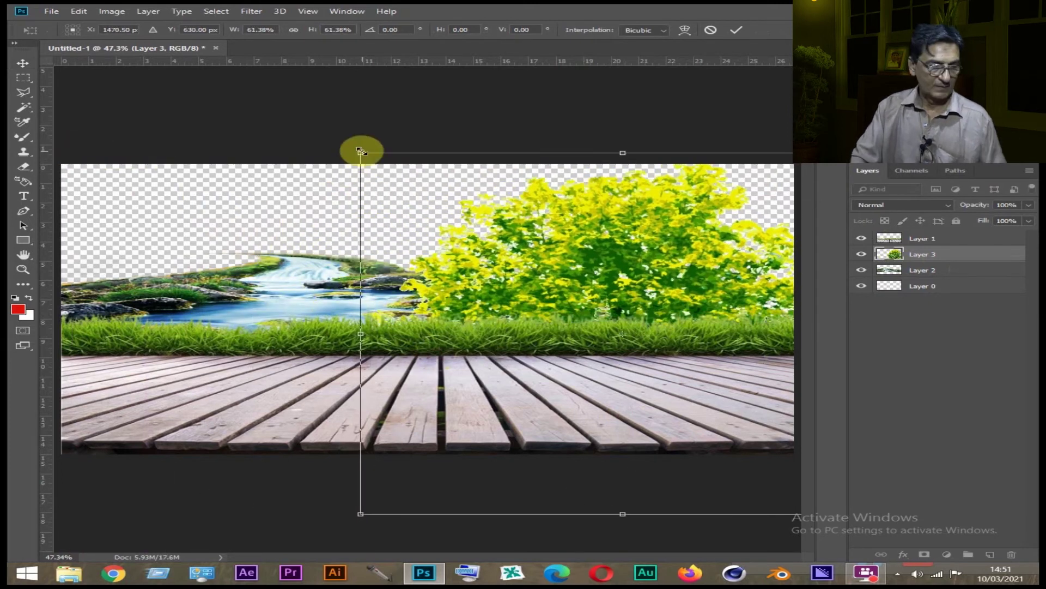
drag(361, 150, 564, 293)
drag(762, 418, 685, 249)
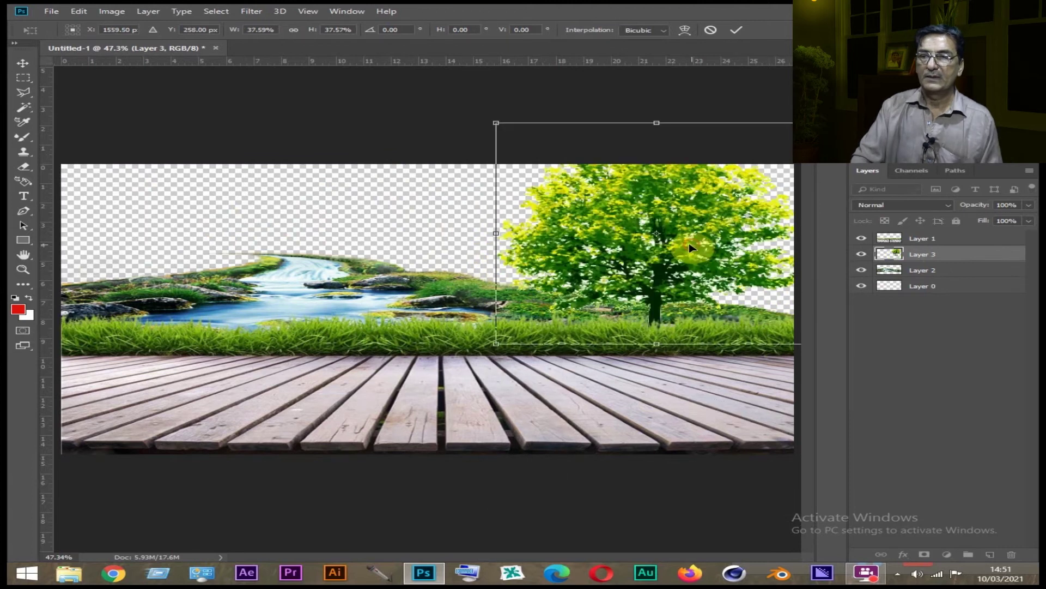
key(Return)
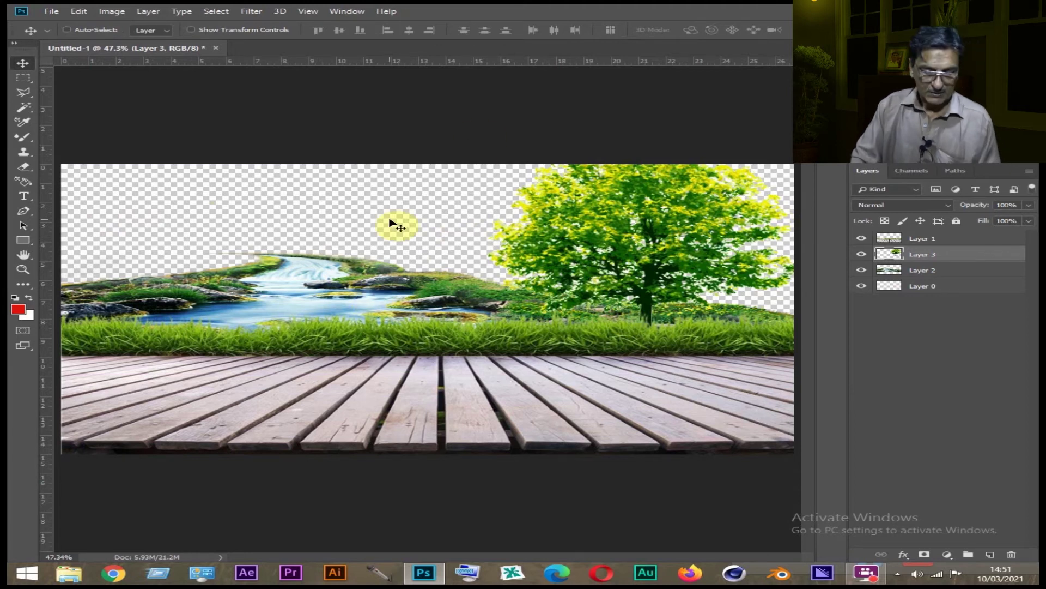
Open the 00003 night-sky image and drag its layer into Untitled-1.
key(ctrl+o)
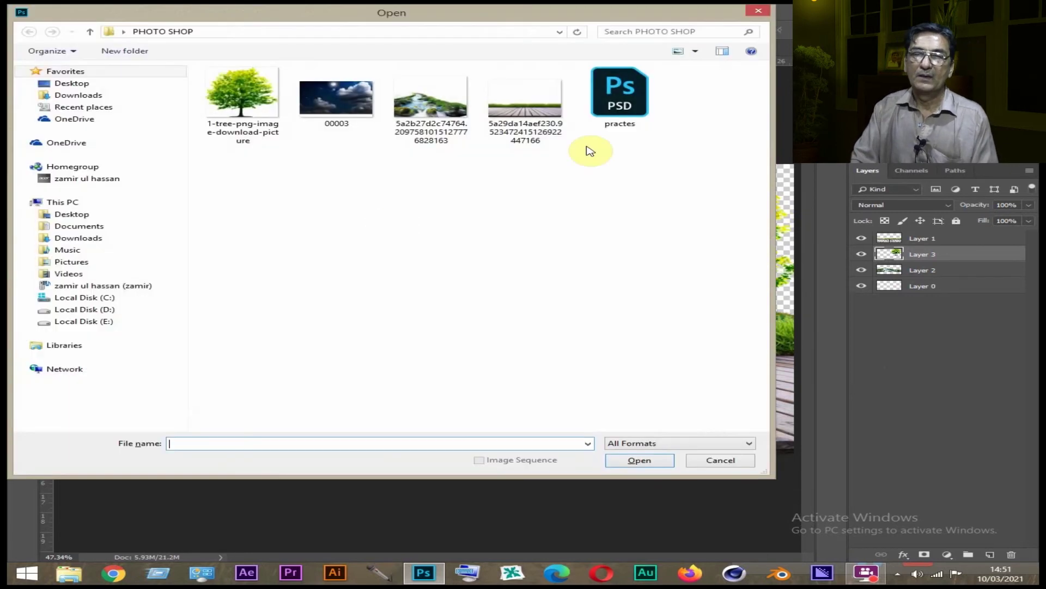
double_click(337, 98)
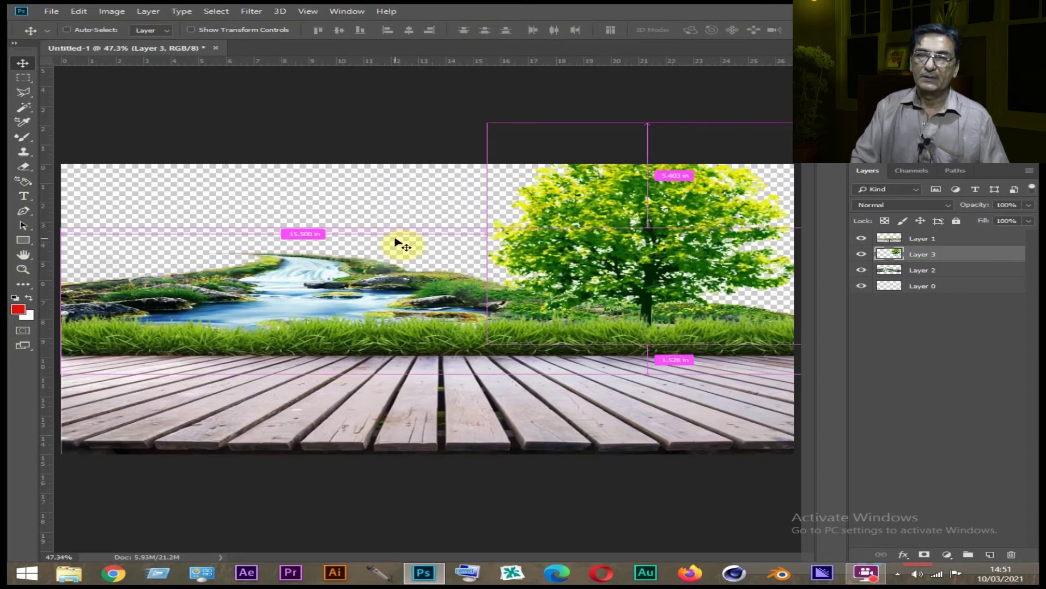
mouse_move(342, 240)
mouse_down()
mouse_move(410, 236)
mouse_move(660, 275)
mouse_up()
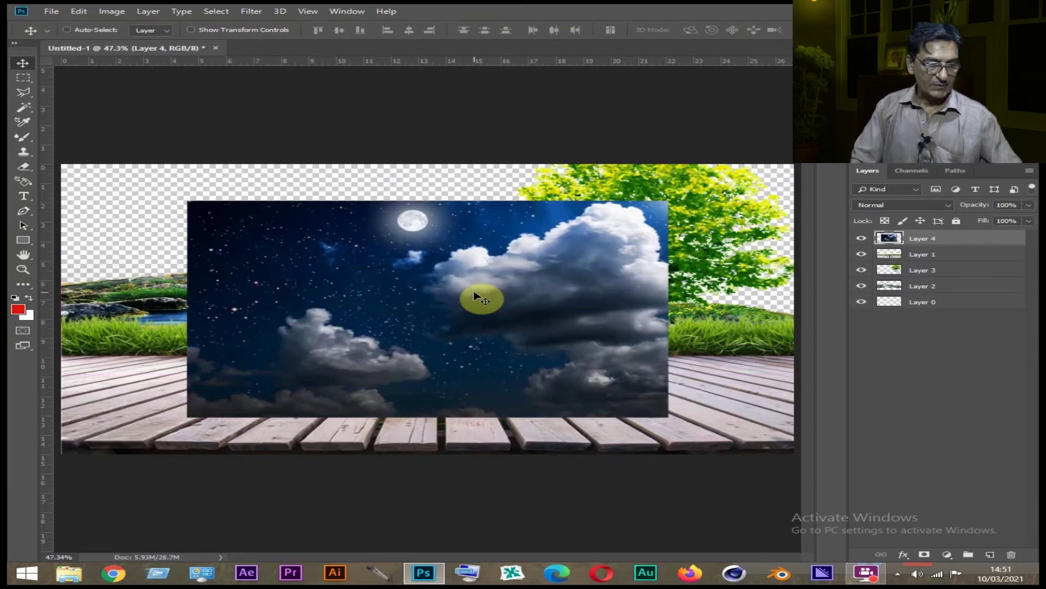
Stretch the night sky over the whole canvas and move Layer 4 below Layer 2.
key(ctrl+t)
drag(465, 313, 337, 340)
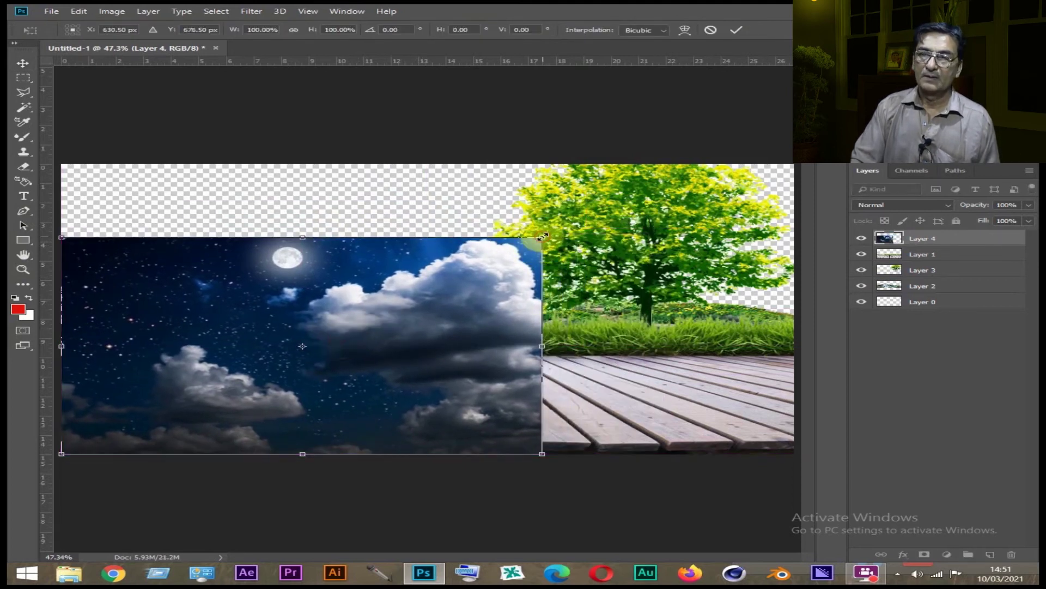
drag(543, 237, 801, 159)
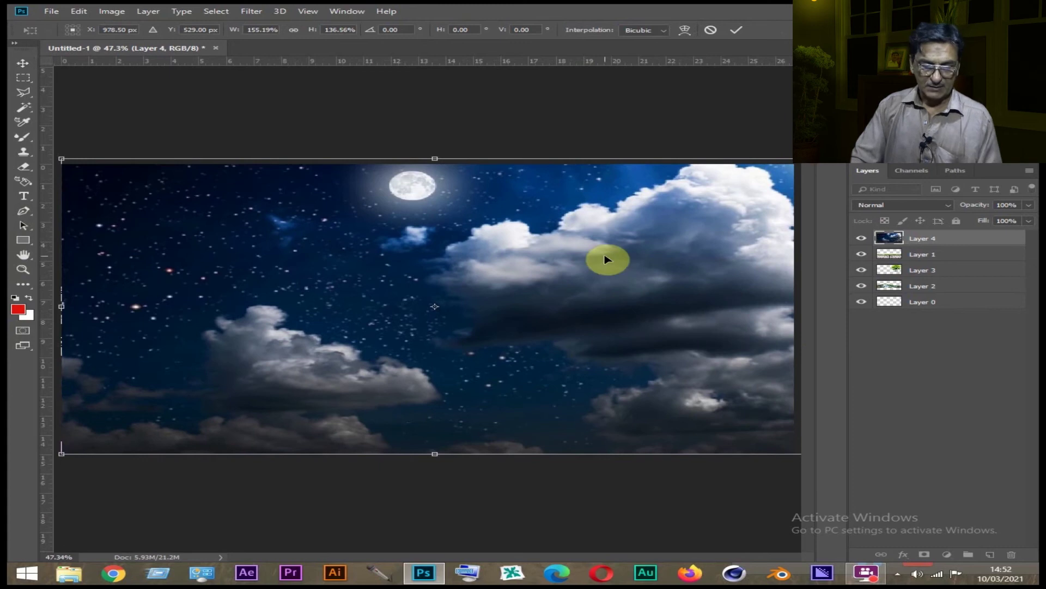
key(Return)
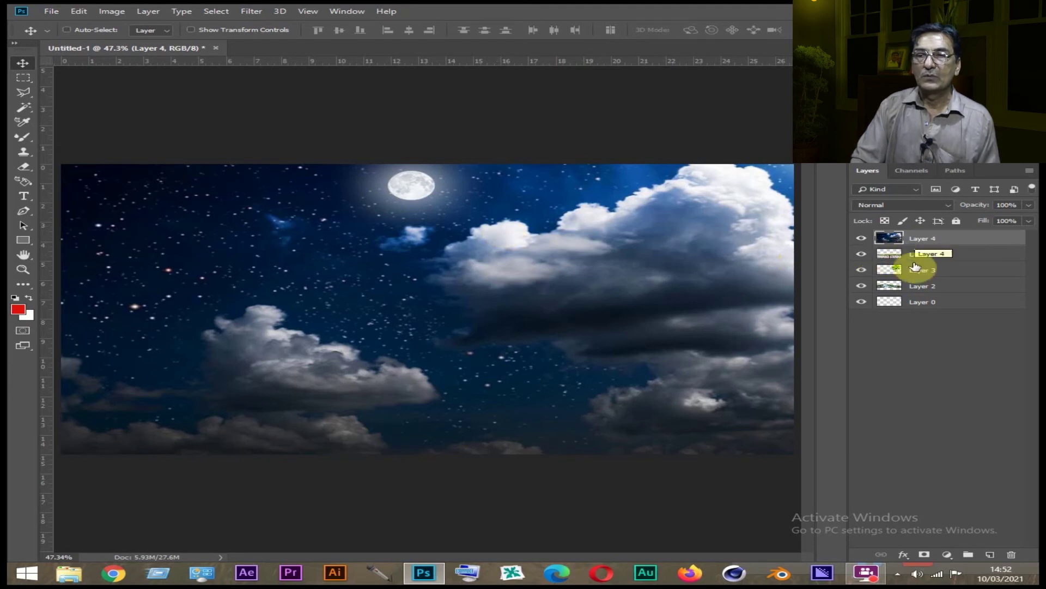
drag(943, 239, 930, 294)
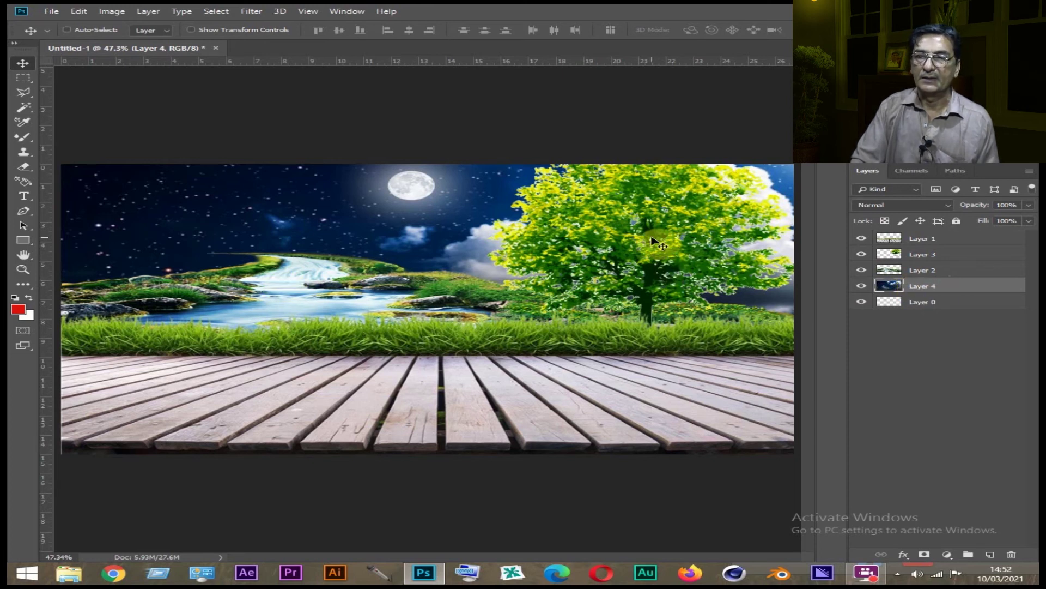
Delete the empty Layer 0 and nudge the tree on Layer 3 slightly.
click(933, 303)
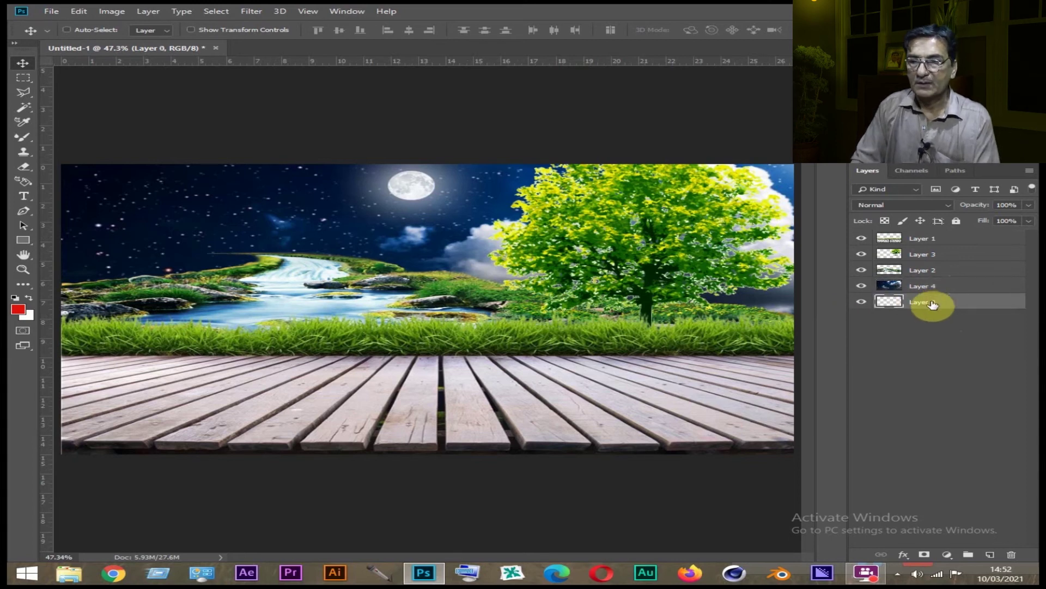
key(Delete)
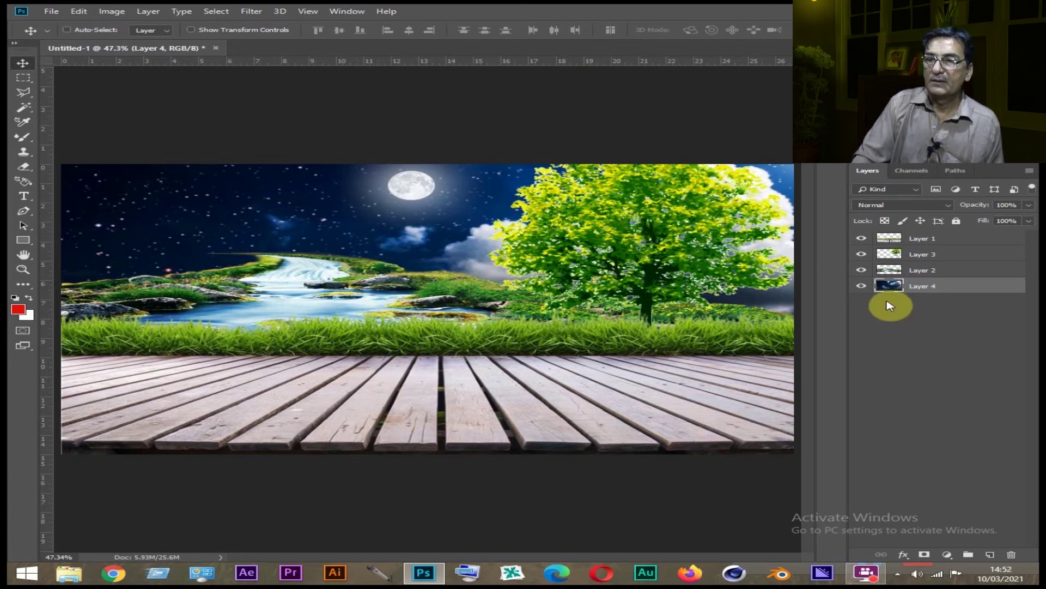
click(861, 254)
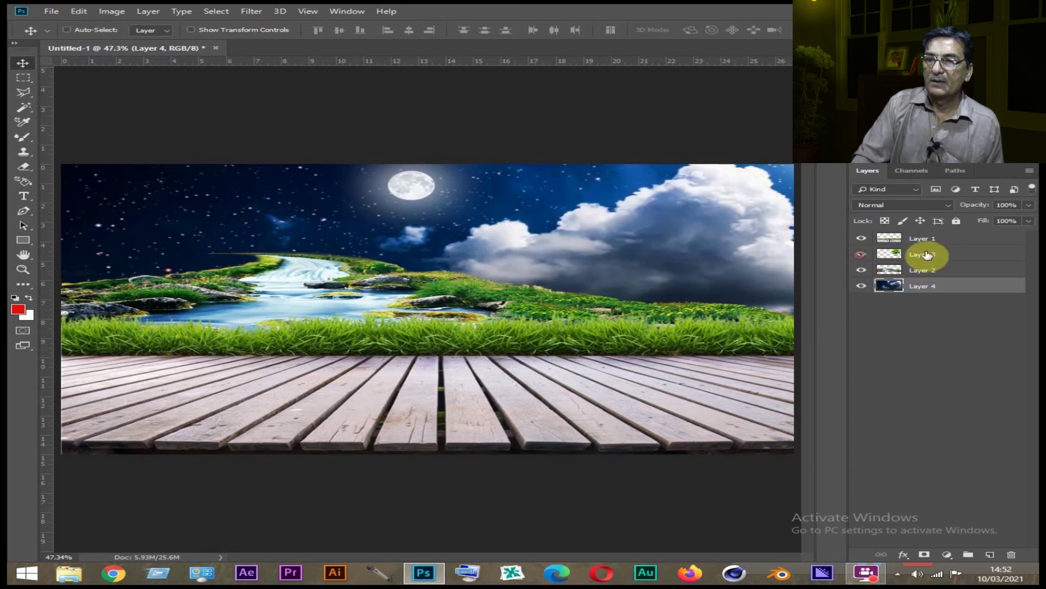
click(926, 256)
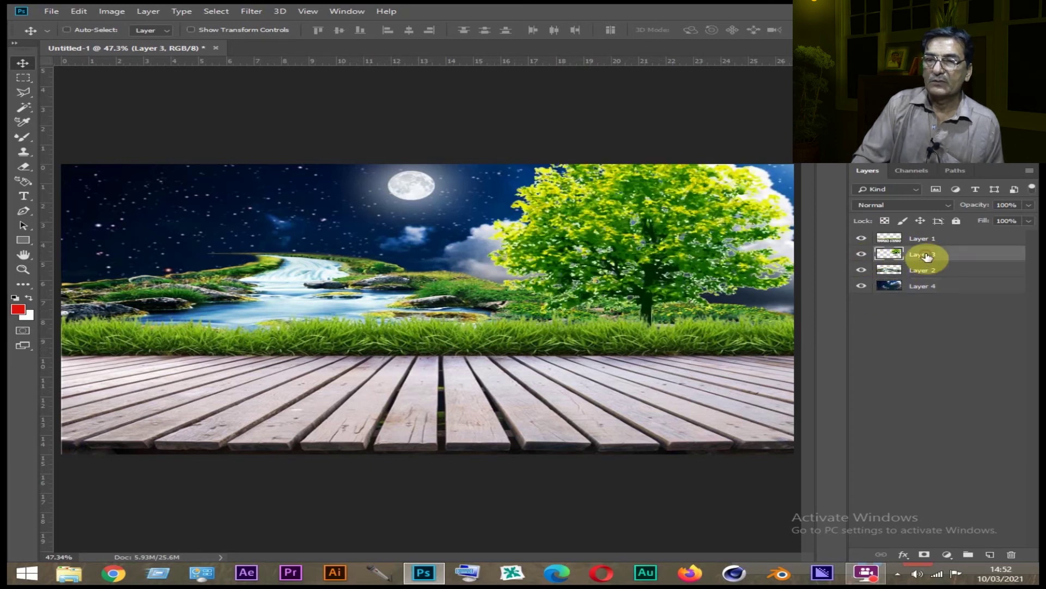
mouse_move(632, 240)
mouse_down()
mouse_move(293, 234)
mouse_move(632, 245)
mouse_up()
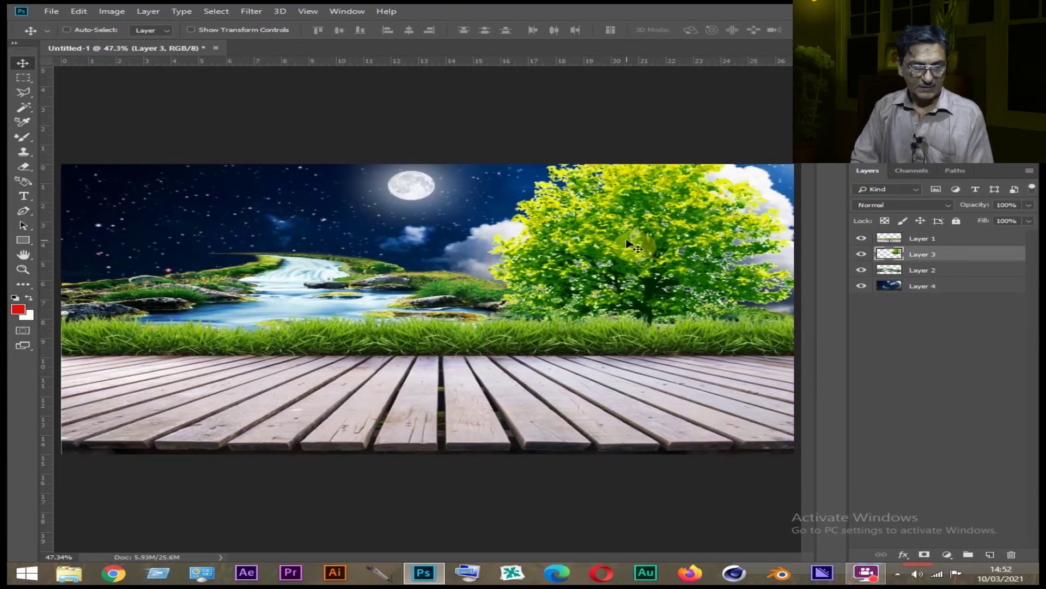
Darken the tree on Layer 3 with a Curves adjustment bent downward.
key(ctrl+m)
drag(479, 96, 252, 14)
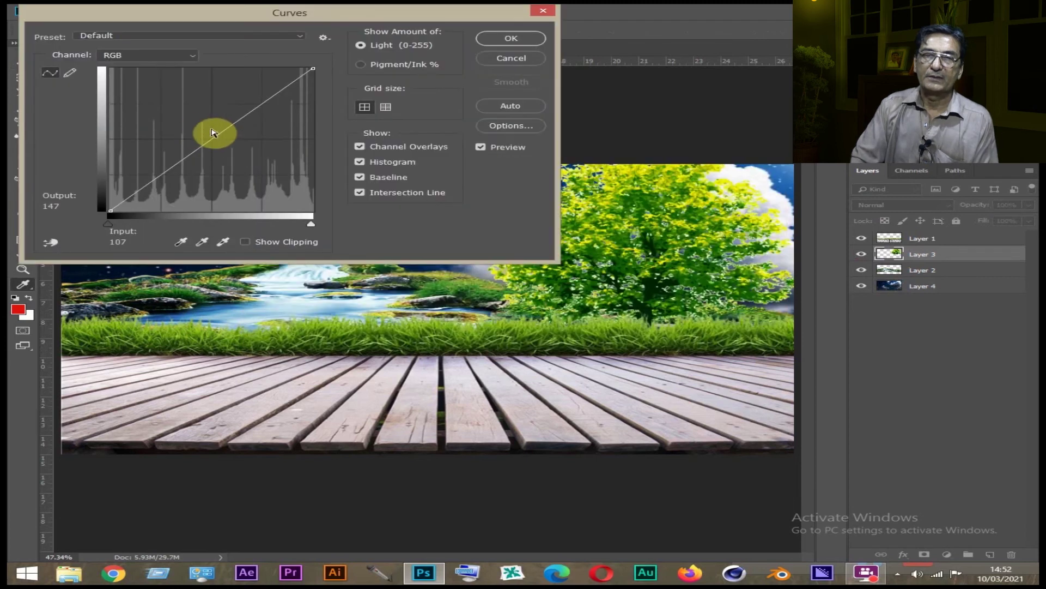
mouse_move(211, 138)
mouse_down()
mouse_move(248, 169)
mouse_move(226, 152)
mouse_up()
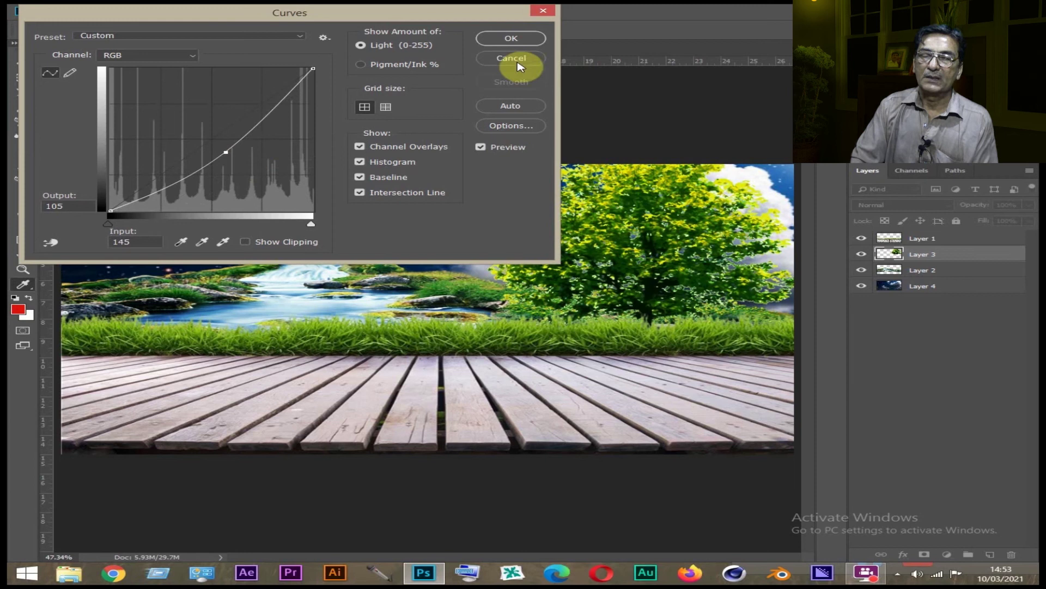
key(Return)
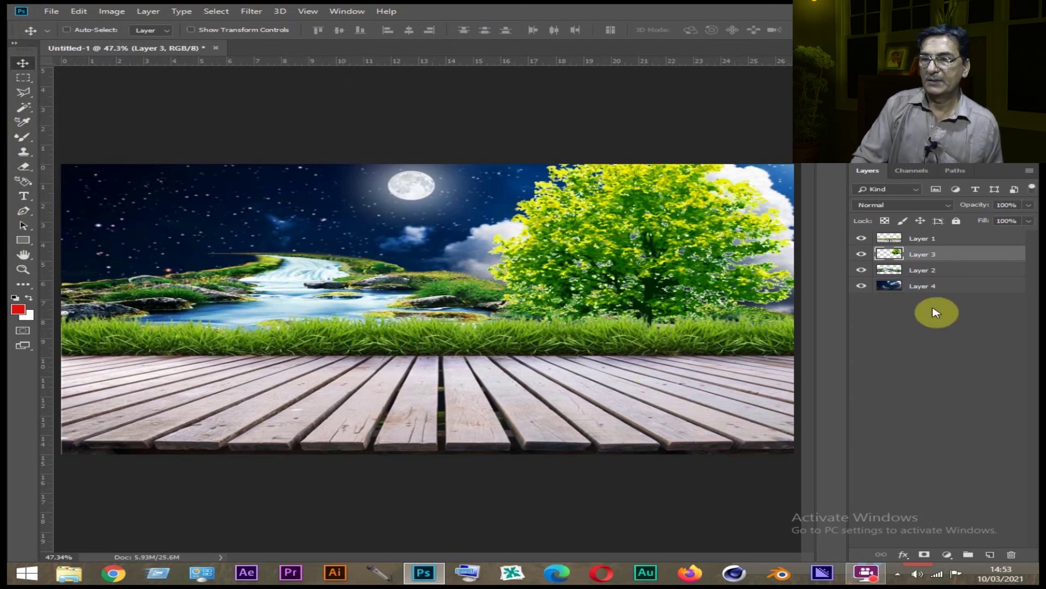
Brighten the night sky on Layer 4 with a raised, steeper Curves adjustment.
click(923, 289)
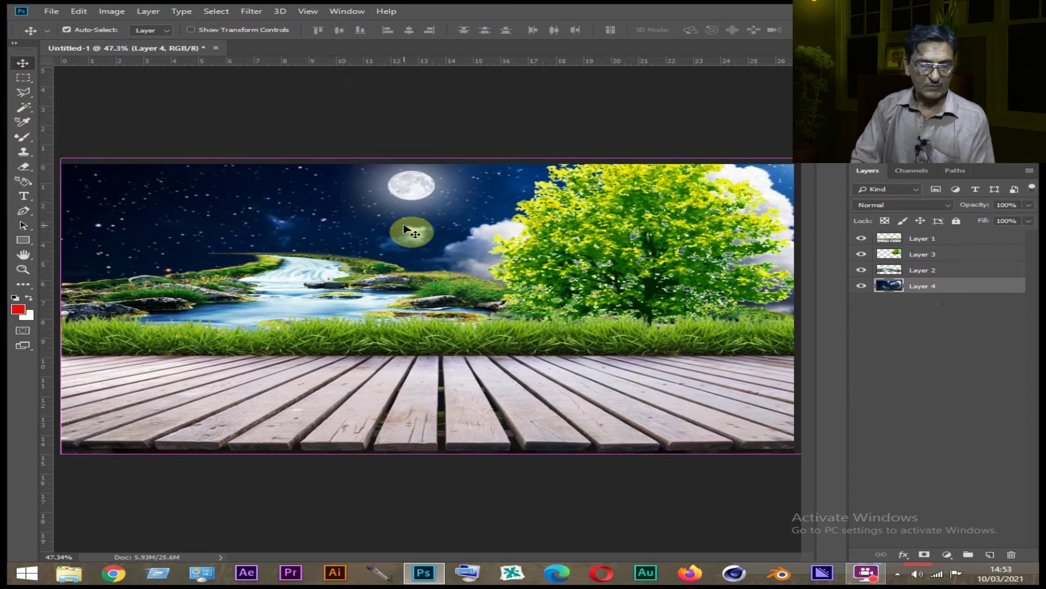
key(ctrl+m)
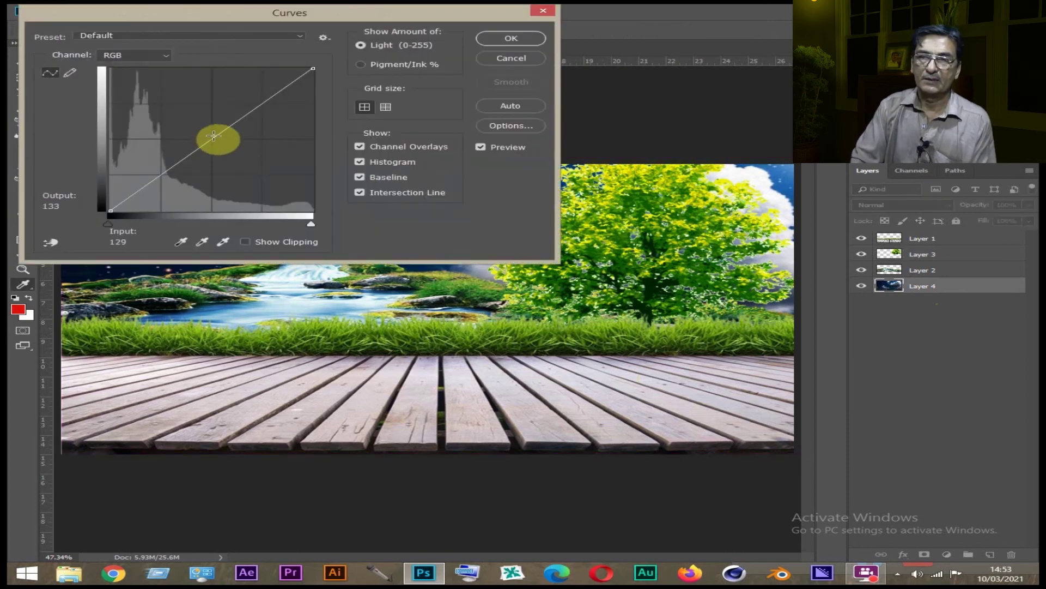
drag(214, 135, 195, 124)
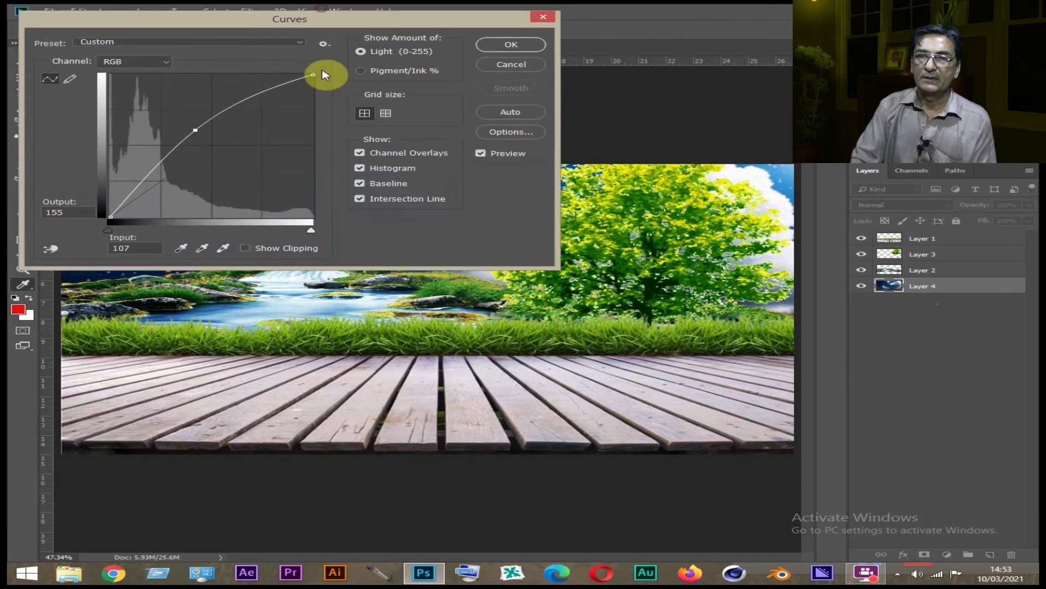
drag(321, 18, 420, 280)
drag(291, 389, 288, 371)
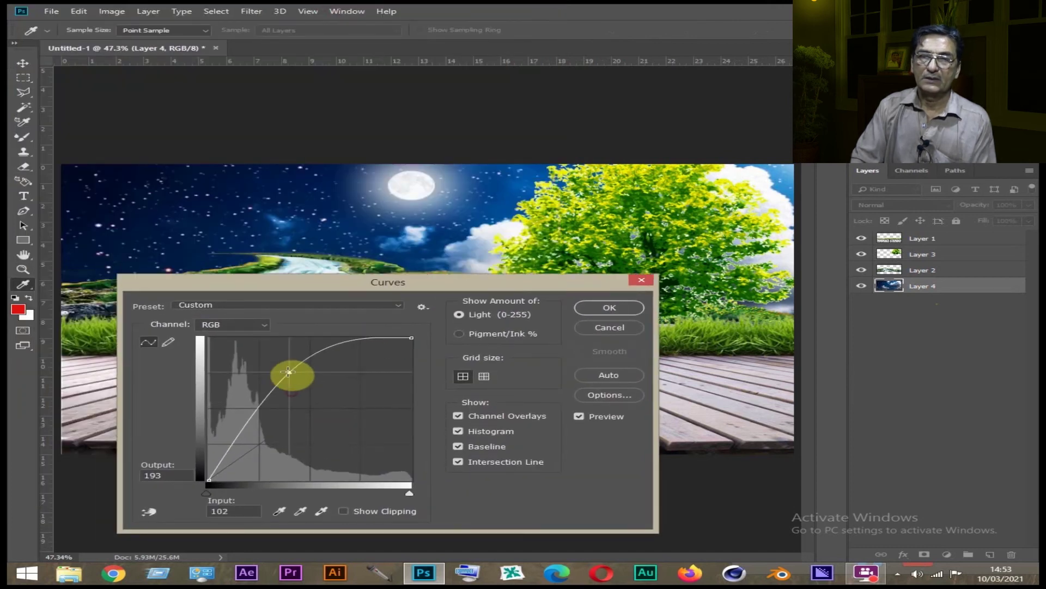
click(621, 309)
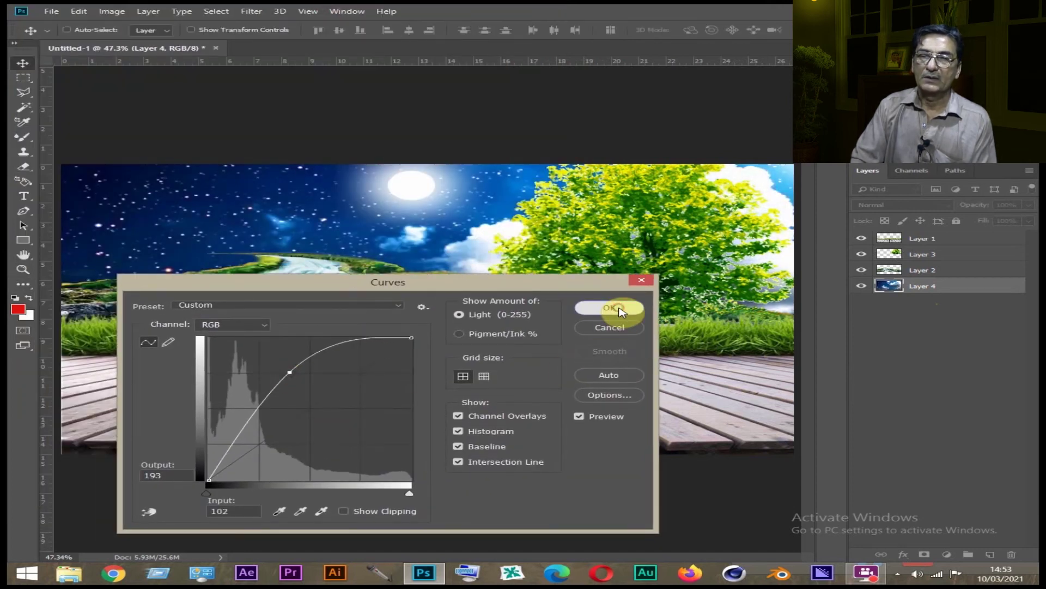